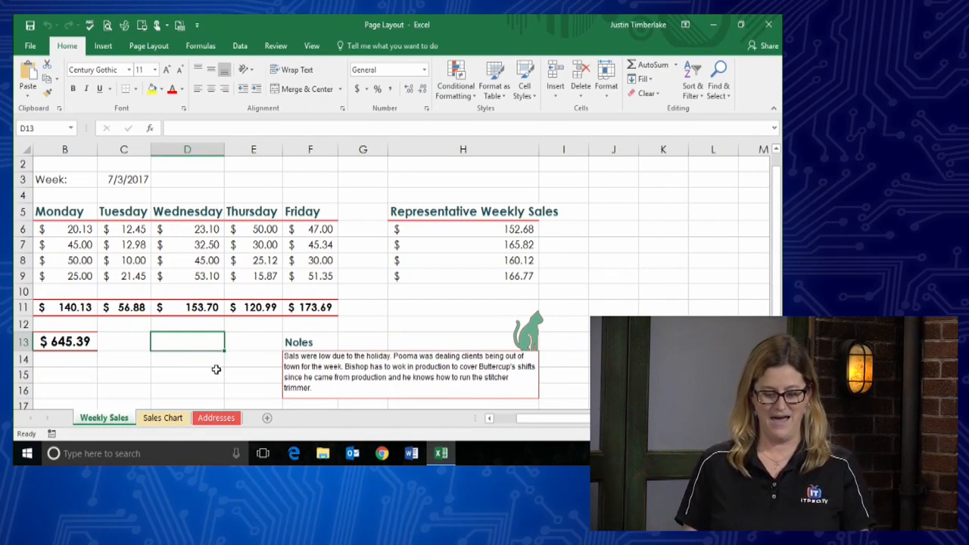
# - Scroll back to column A with the representatives' names and switch to the Review tools
pyautogui.click(490, 419)
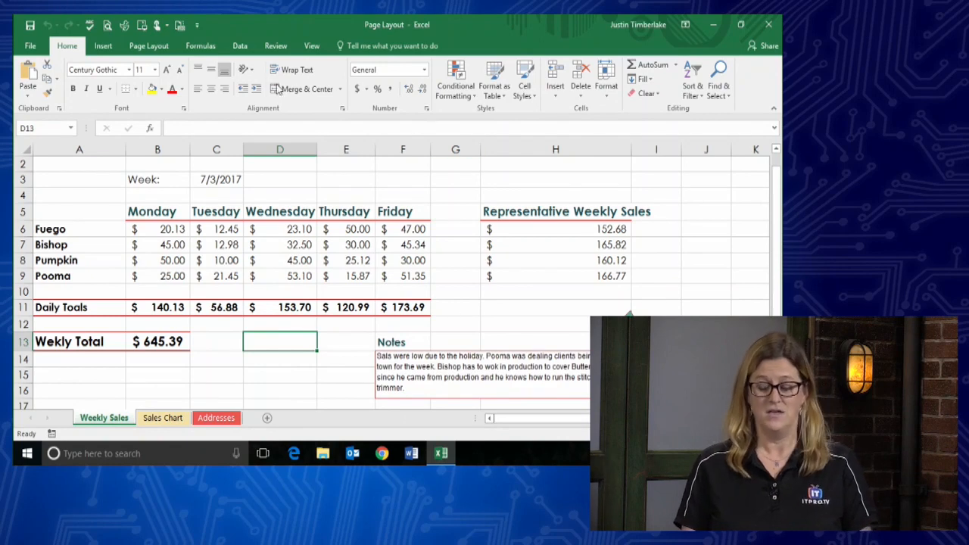
pyautogui.click(273, 48)
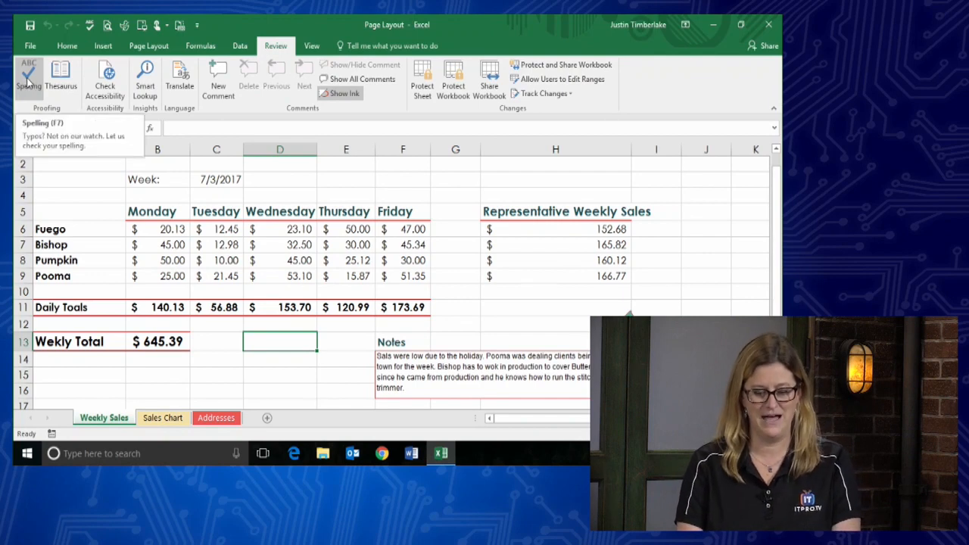
# - Run Spelling on the Weekly Sales sheet and nudge the Spelling dialog higher
pyautogui.click(28, 85)
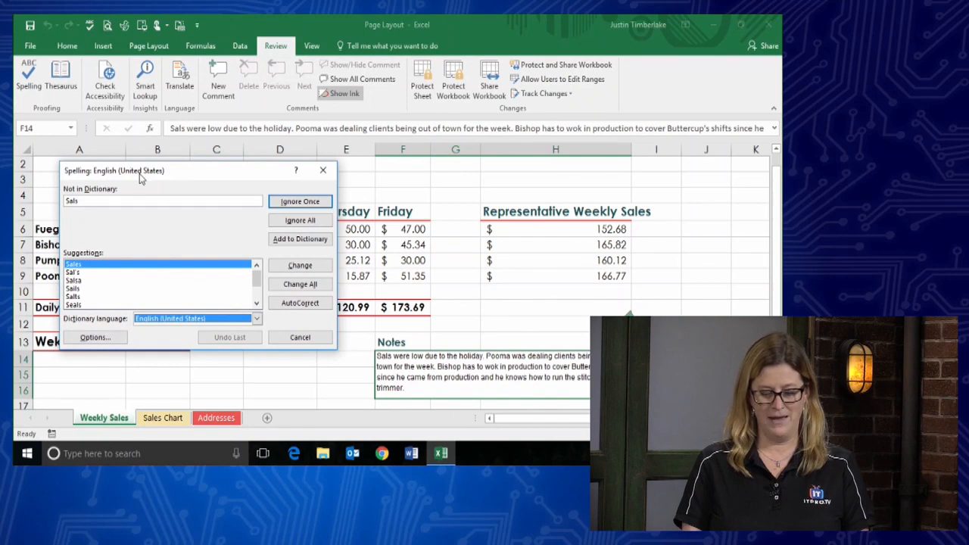
pyautogui.moveTo(137, 169); pyautogui.dragTo(141, 143)
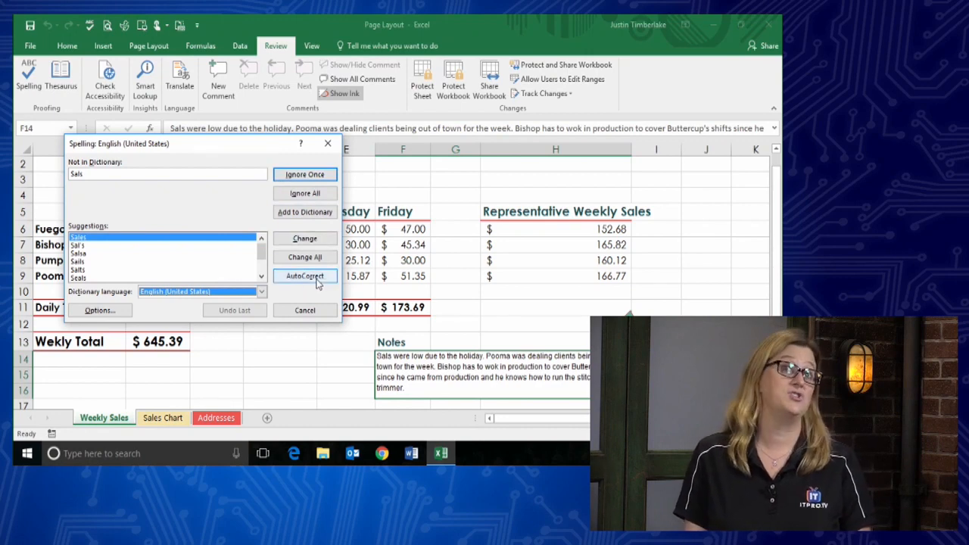
# - Correct 'Sals' to 'Sales' and keep 'Pooma' and 'stitcher' unchanged
pyautogui.click(305, 239)
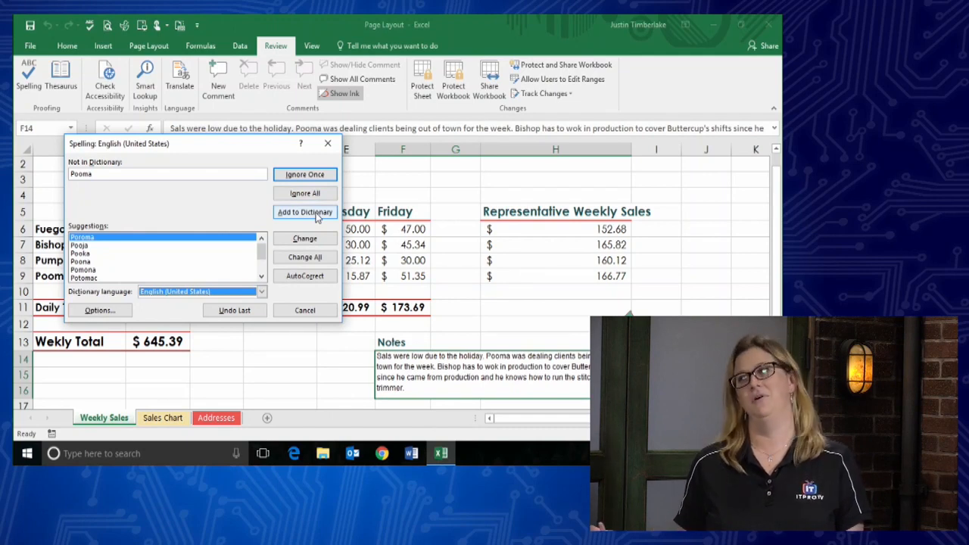
pyautogui.click(316, 176)
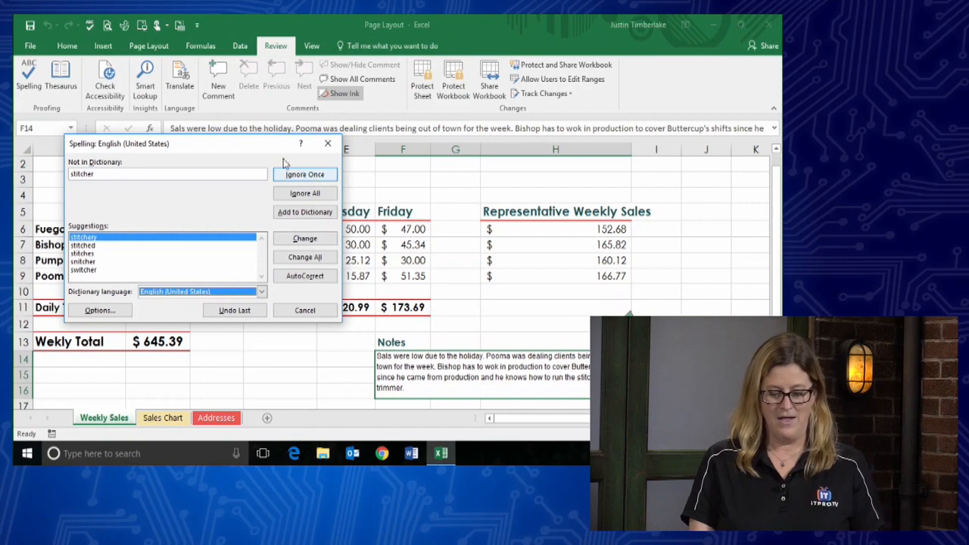
pyautogui.moveTo(228, 145); pyautogui.dragTo(242, 142)
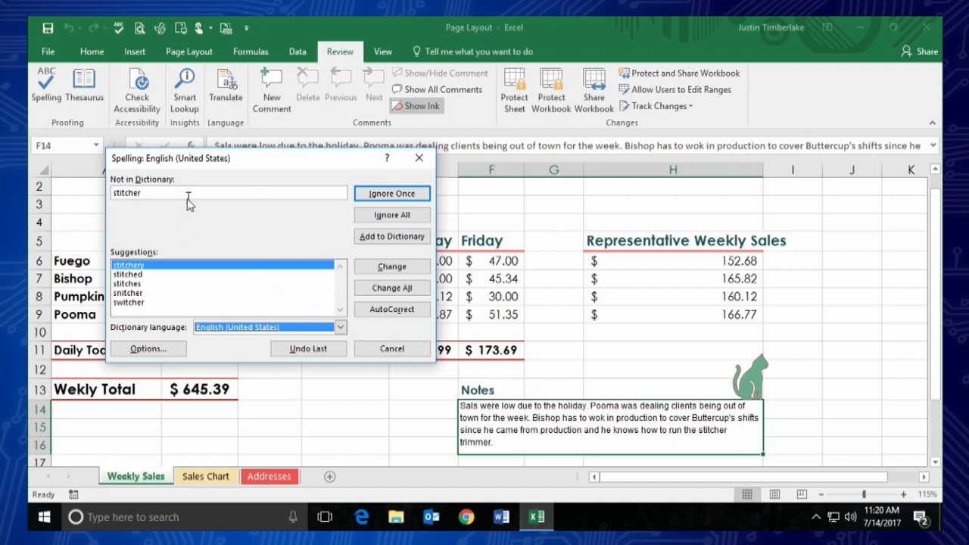
pyautogui.click(413, 198)
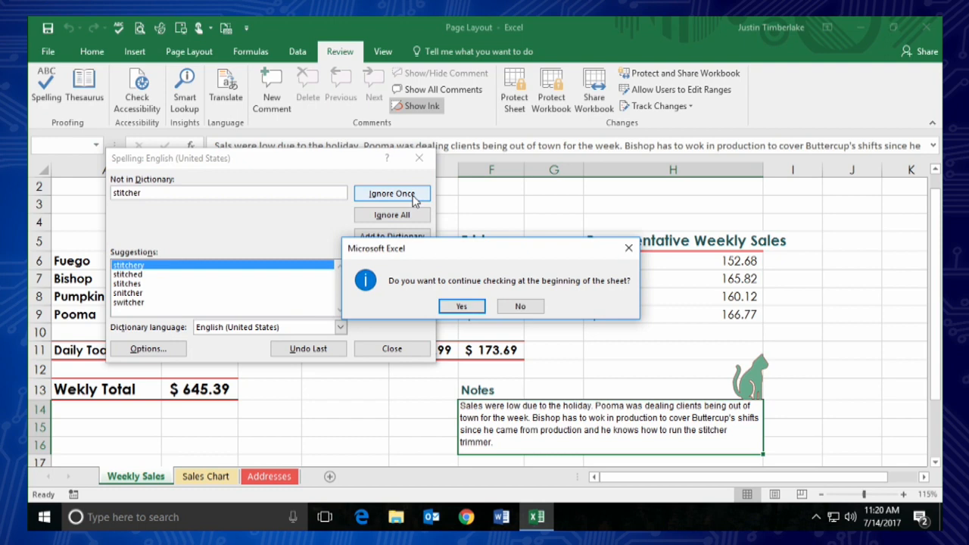
# - Continue from the top, skip 'Pooma', and correct 'Toals' to 'Totals' and 'Wekly' to 'Weekly'
pyautogui.click(462, 307)
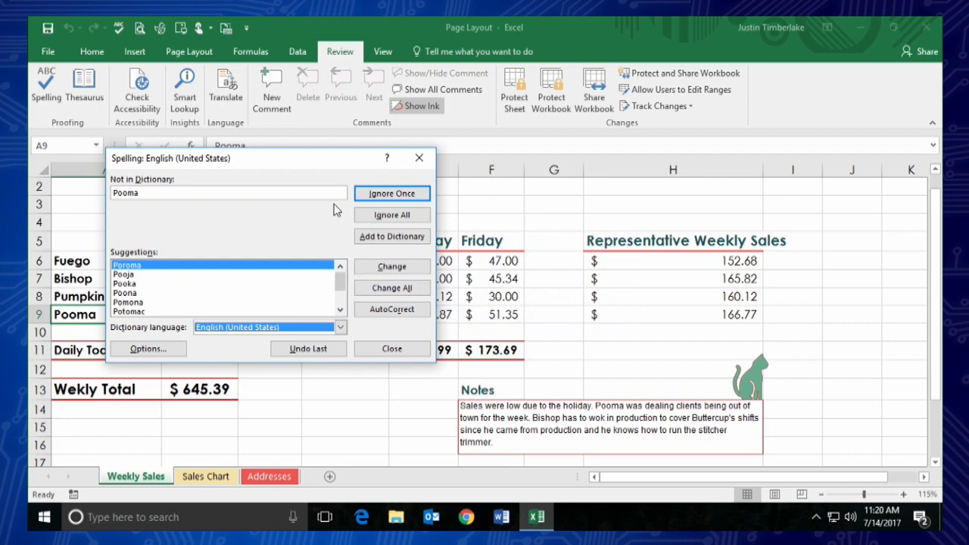
pyautogui.click(383, 195)
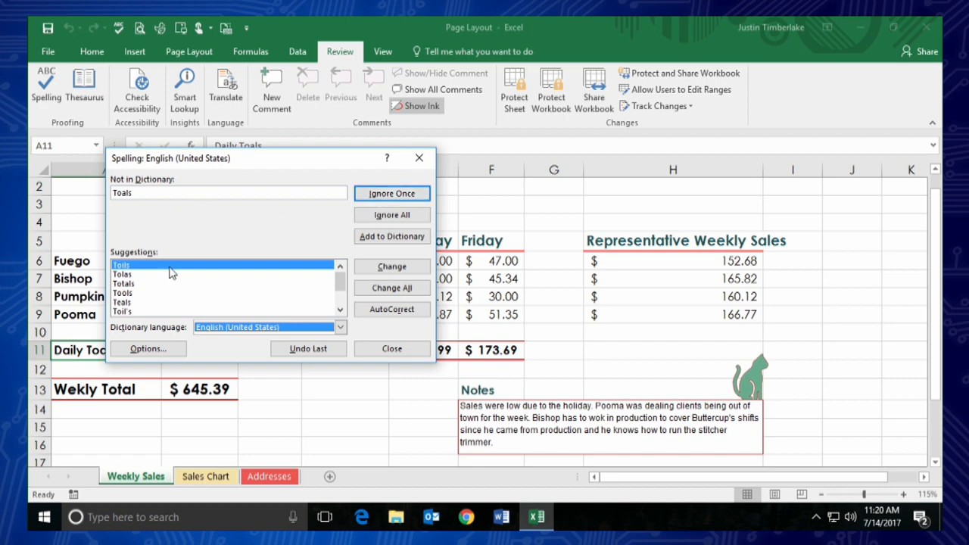
pyautogui.click(135, 285)
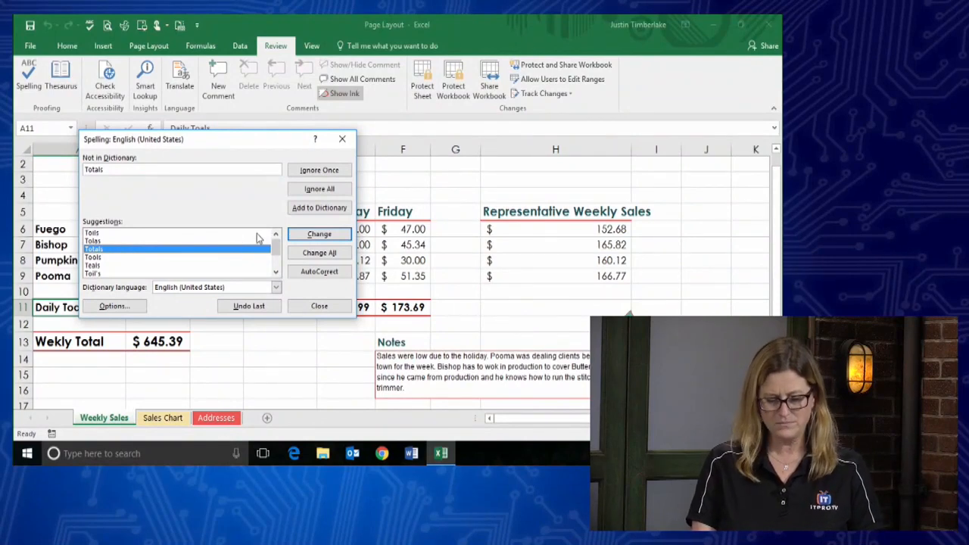
pyautogui.click(313, 238)
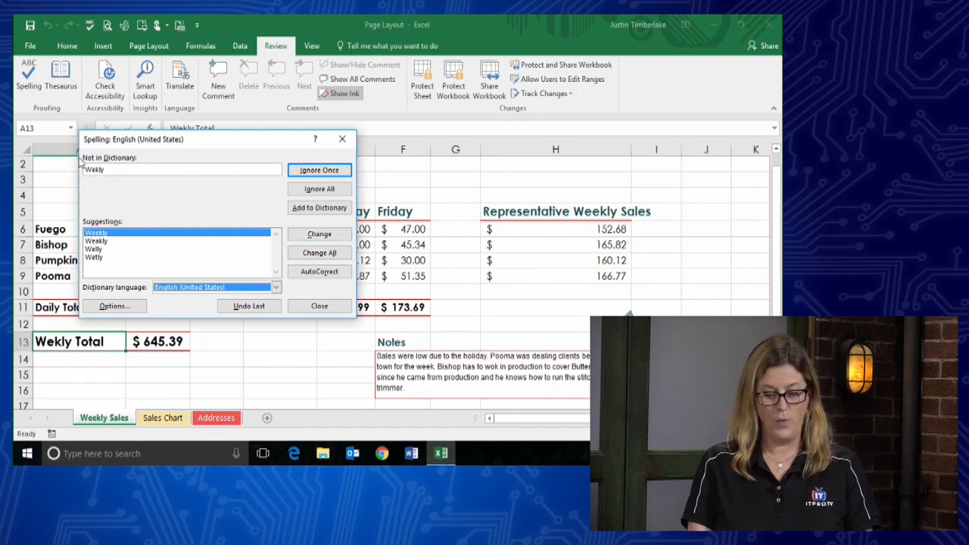
pyautogui.moveTo(145, 145); pyautogui.dragTo(232, 145)
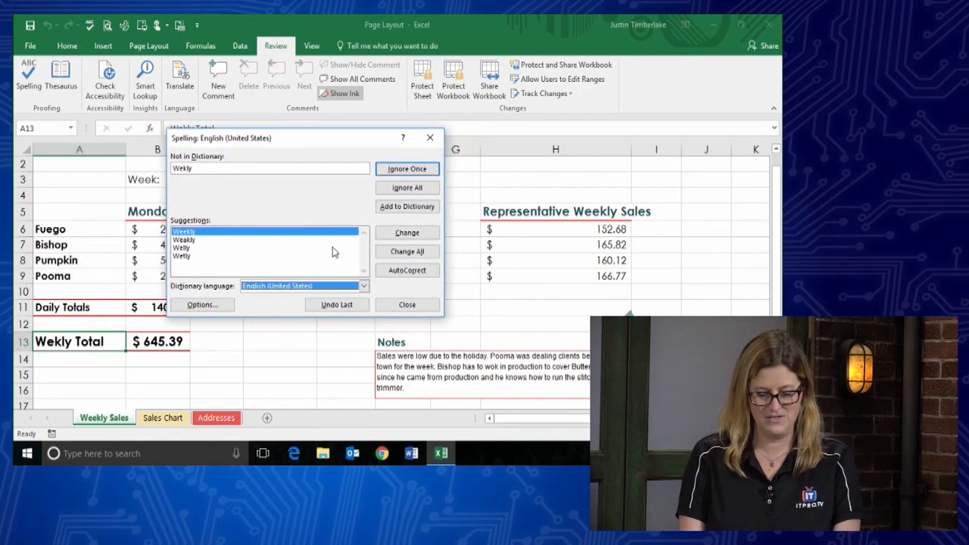
pyautogui.click(413, 239)
pyautogui.click(413, 236)
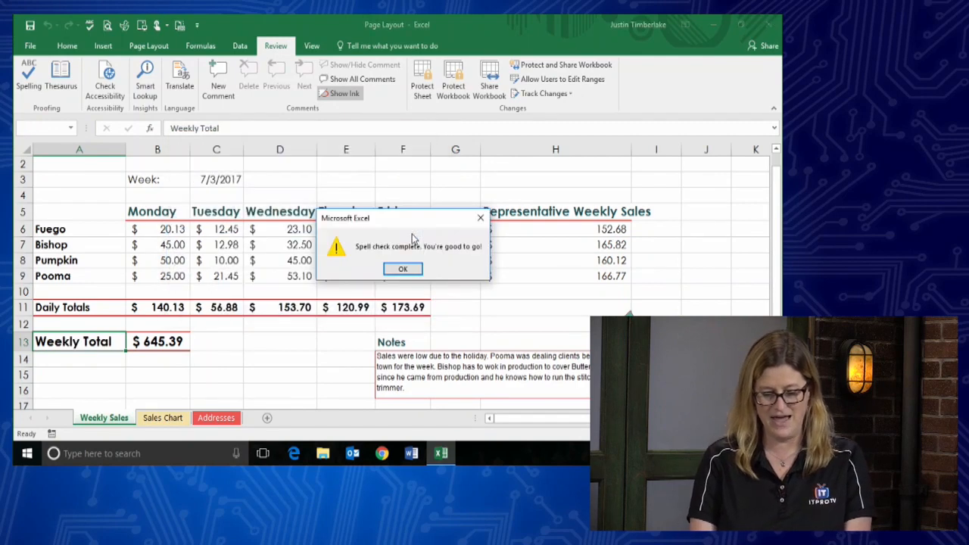
# - Dismiss the spell-check-complete message and scroll around the sheet to review it
pyautogui.click(409, 273)
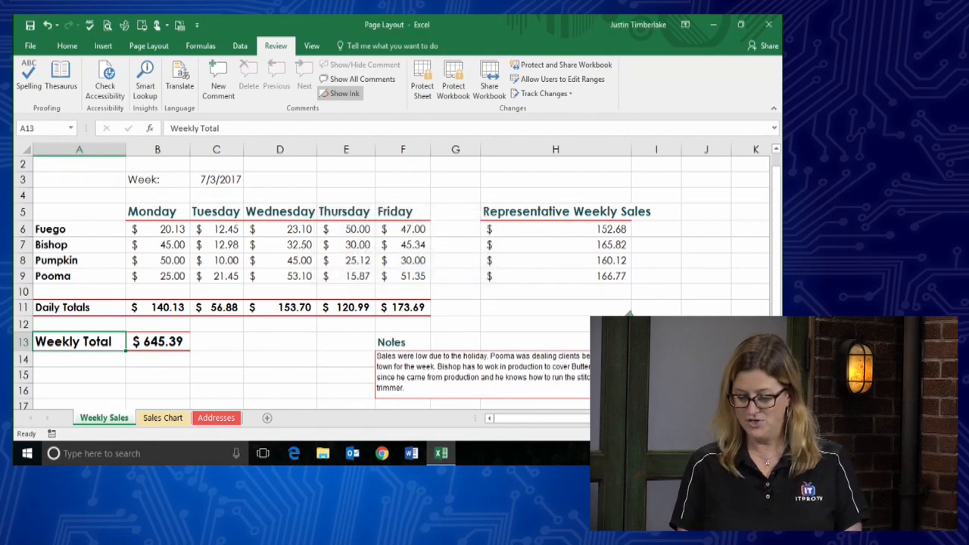
pyautogui.hscroll(2, 303, 273)
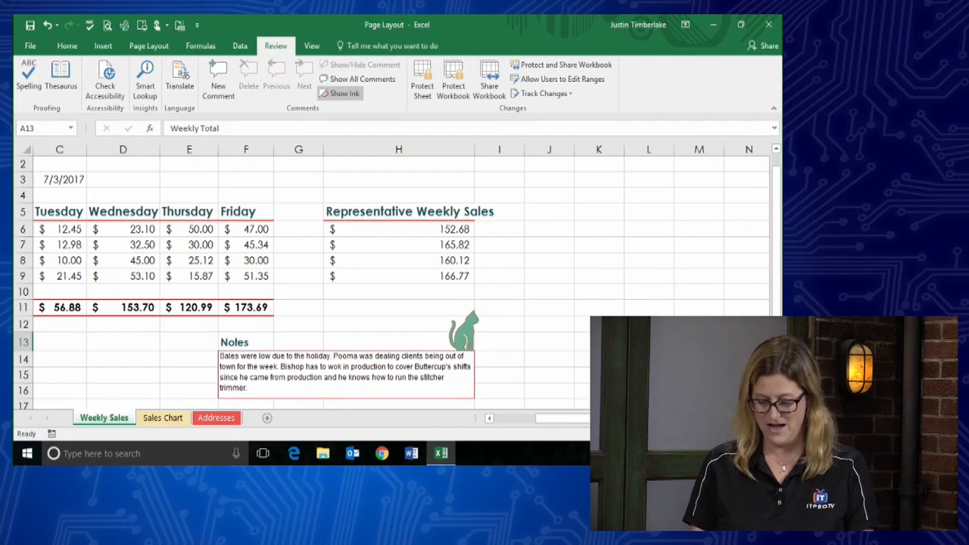
pyautogui.scroll(-2, 464, 376)
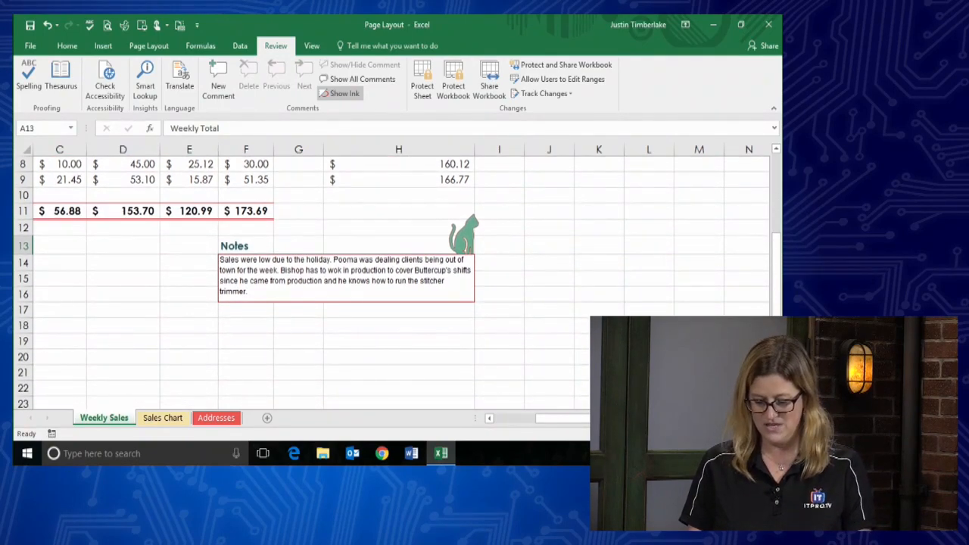
pyautogui.hscroll(-3, 400, 280)
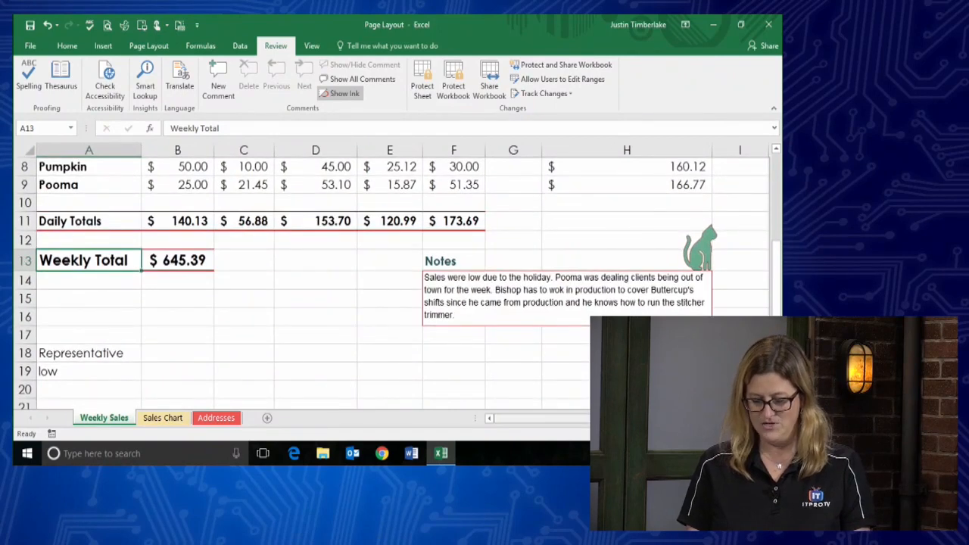
pyautogui.hscroll(3, 393, 305)
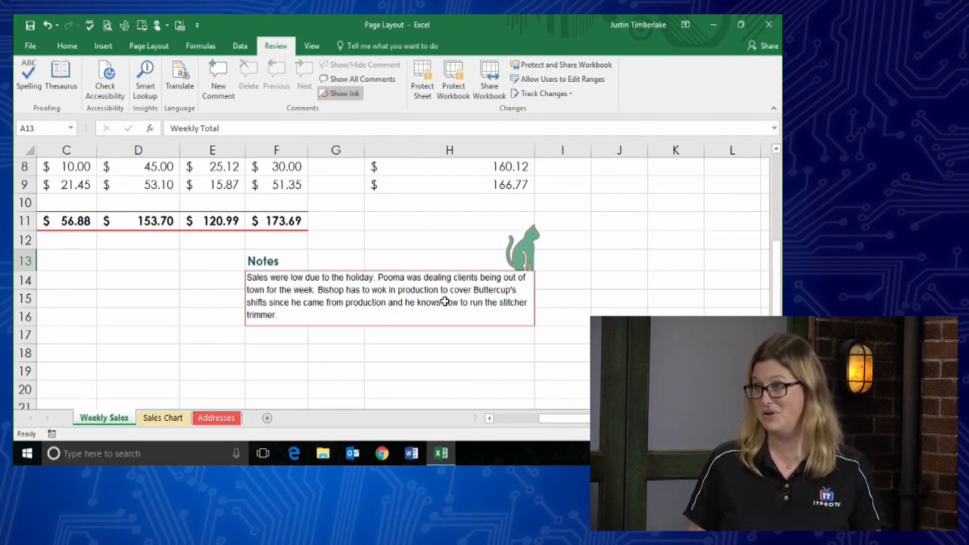
# - Change 'wok' to 'work' so the note reads 'Bishop has to work in production'
pyautogui.click(279, 291)
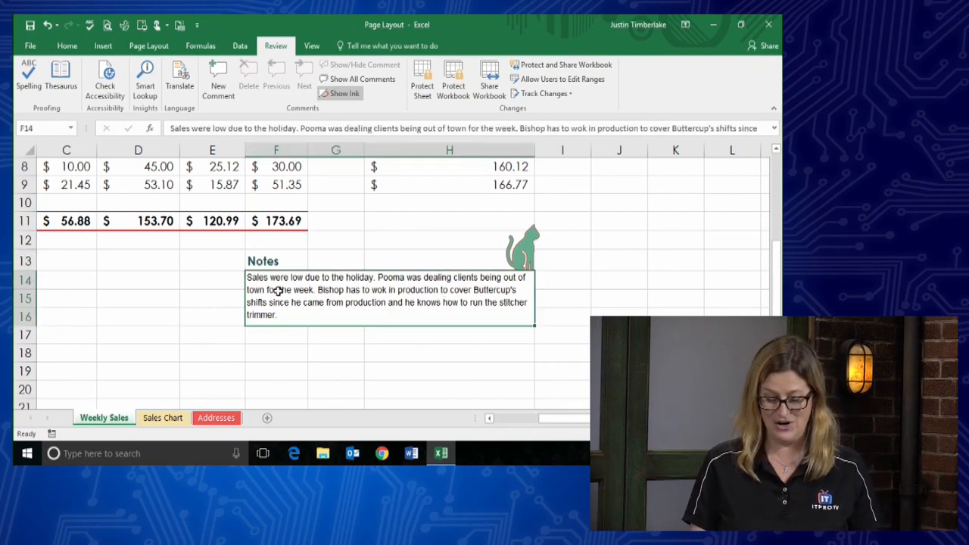
pyautogui.click(584, 128)
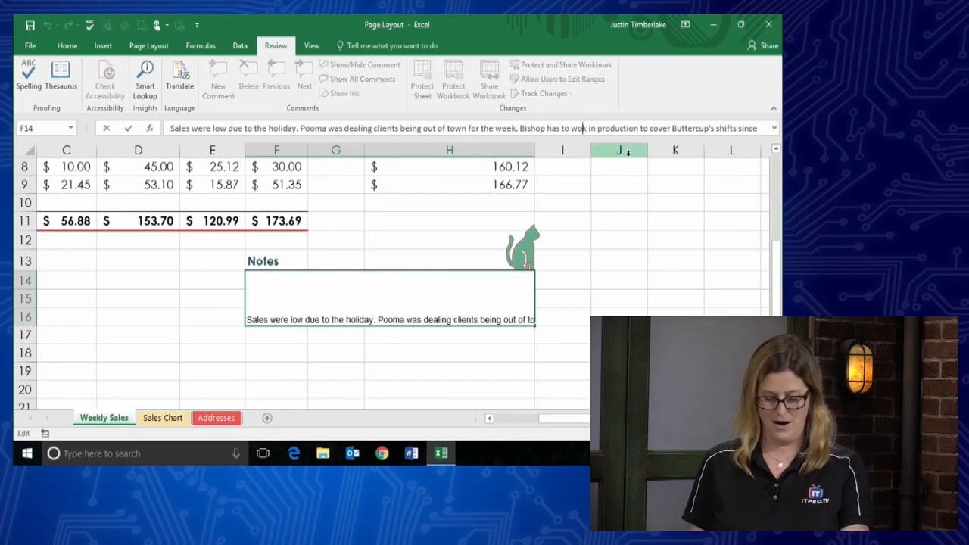
pyautogui.write('r')
pyautogui.press('Return')
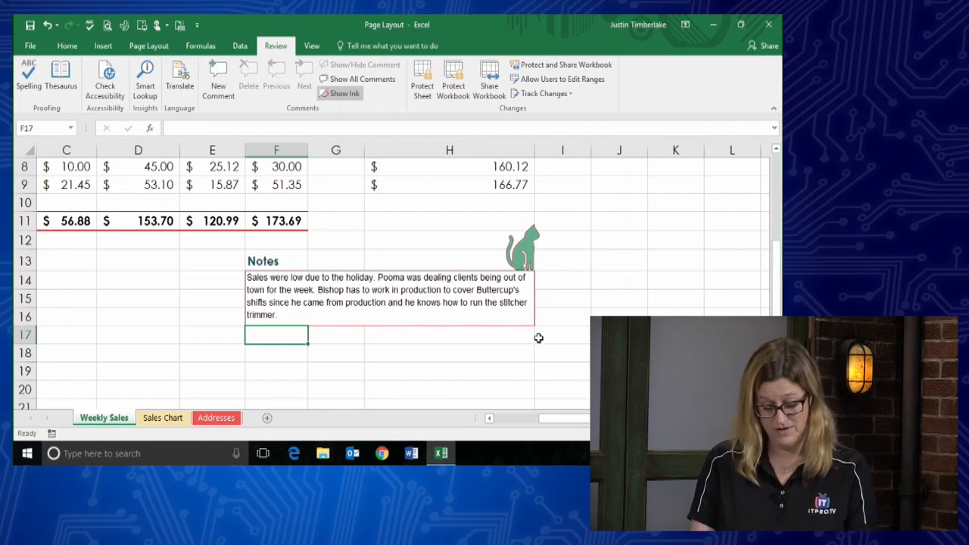
pyautogui.click(509, 336)
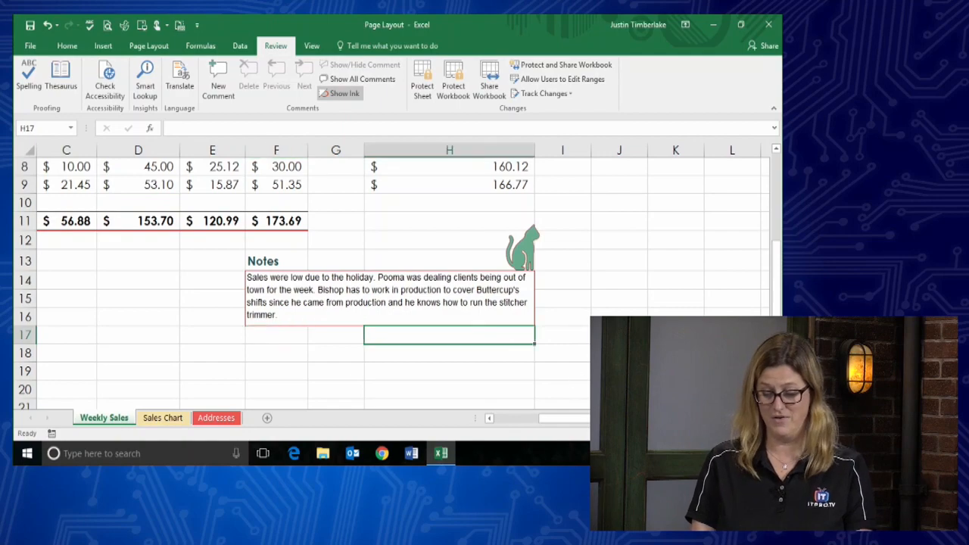
pyautogui.keyDown('ctrl'); pyautogui.scroll(-4, 508, 337); pyautogui.keyUp('ctrl')
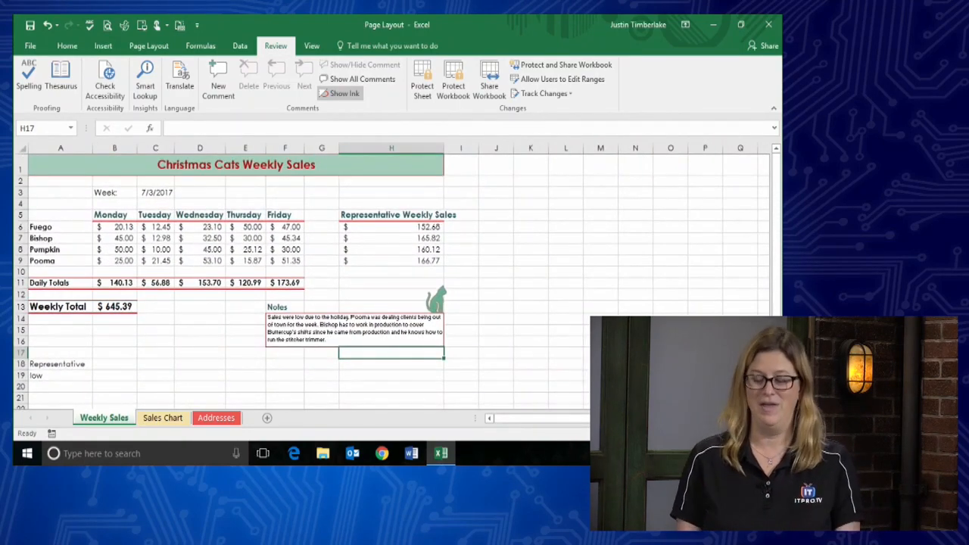
pyautogui.keyDown('ctrl'); pyautogui.scroll(2, 392, 277); pyautogui.keyUp('ctrl')
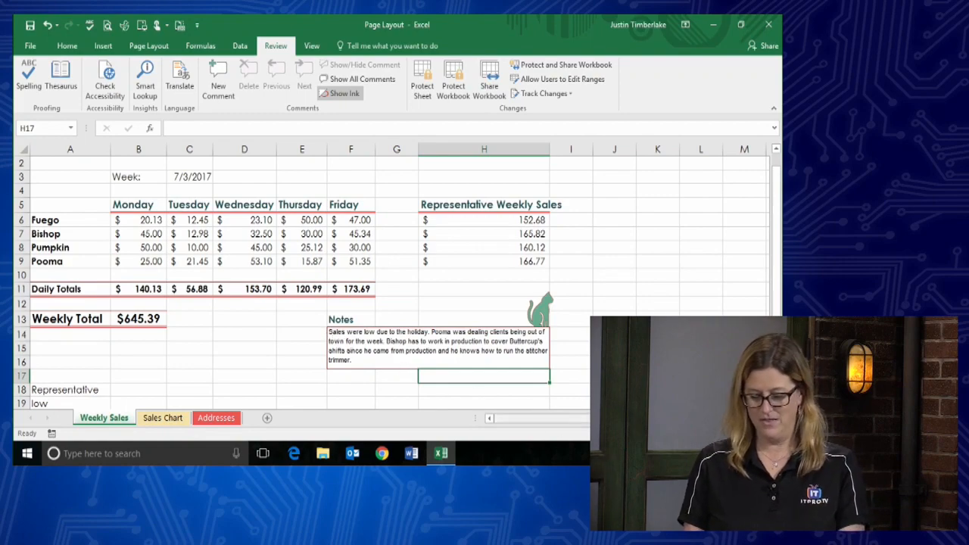
# - Zoom in on the sheet and select the word 'low' inside the Notes cell
pyautogui.click(742, 434)
pyautogui.click(742, 434)
pyautogui.click(743, 434)
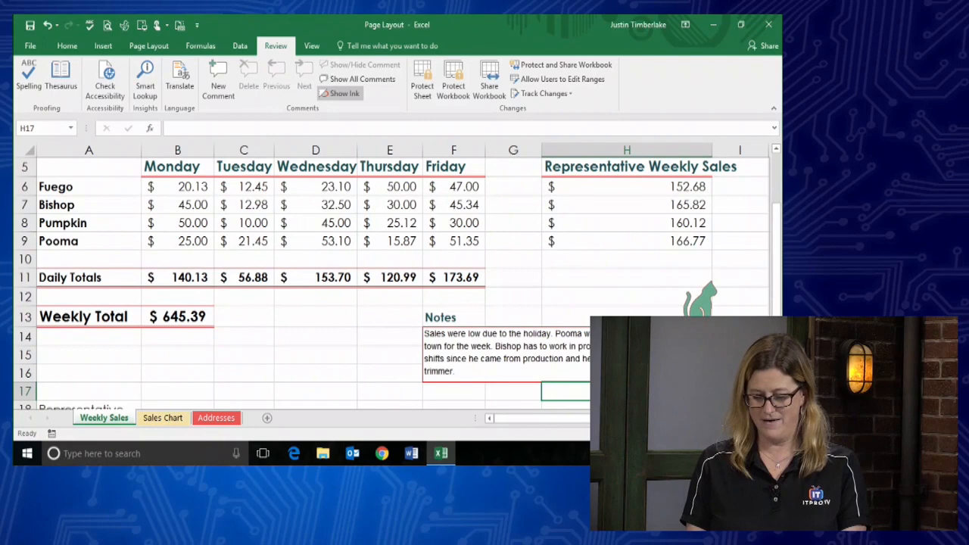
pyautogui.click(766, 418)
pyautogui.click(766, 418)
pyautogui.click(765, 418)
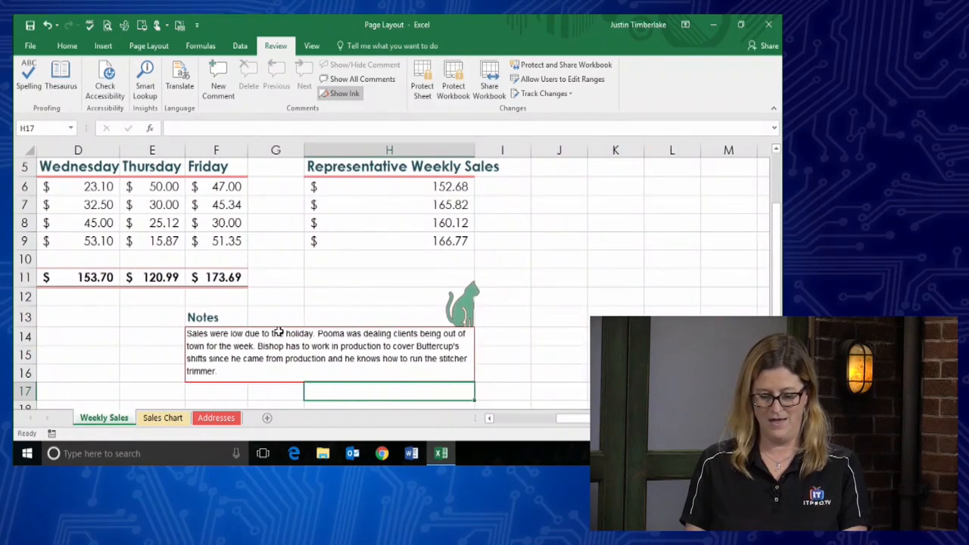
pyautogui.doubleClick(232, 333)
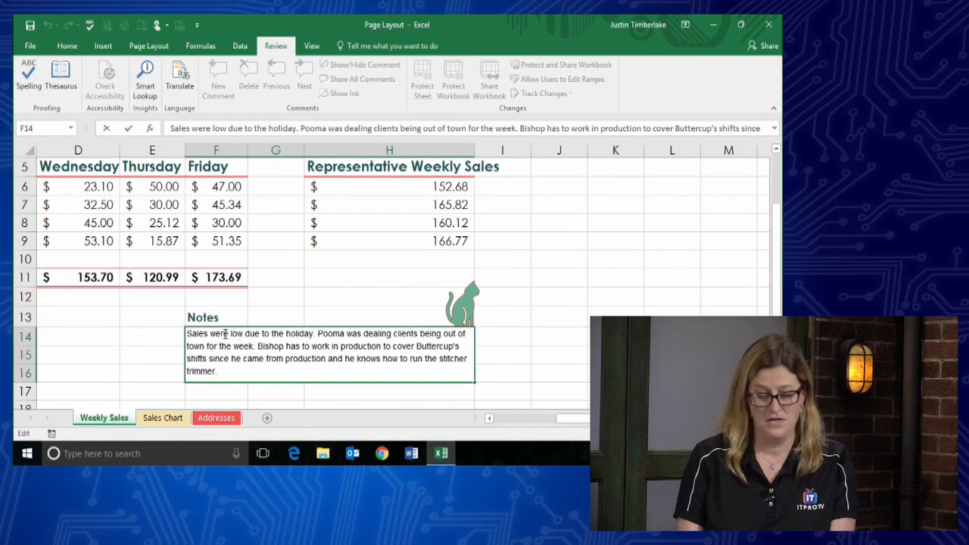
pyautogui.doubleClick(236, 333)
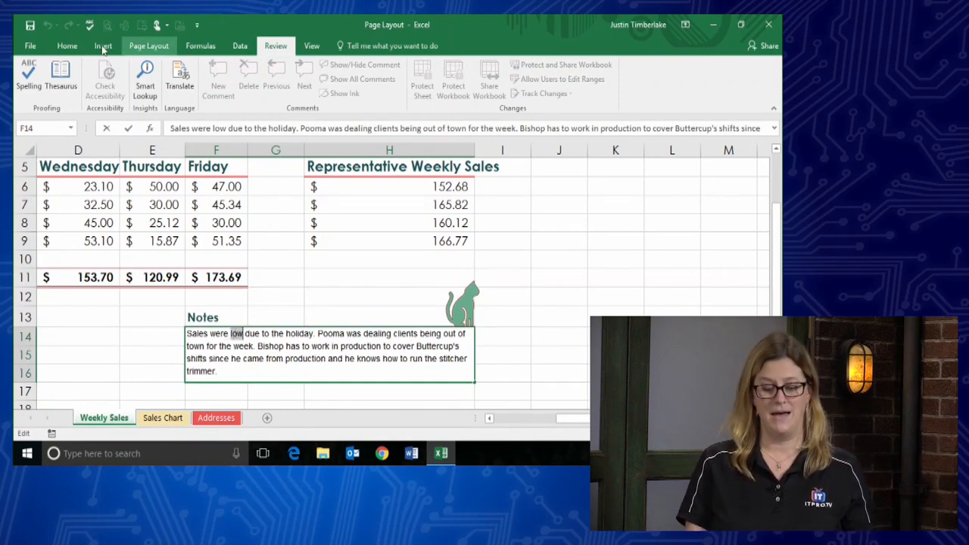
# - Look up the selected word 'low' in the Thesaurus
pyautogui.click(61, 78)
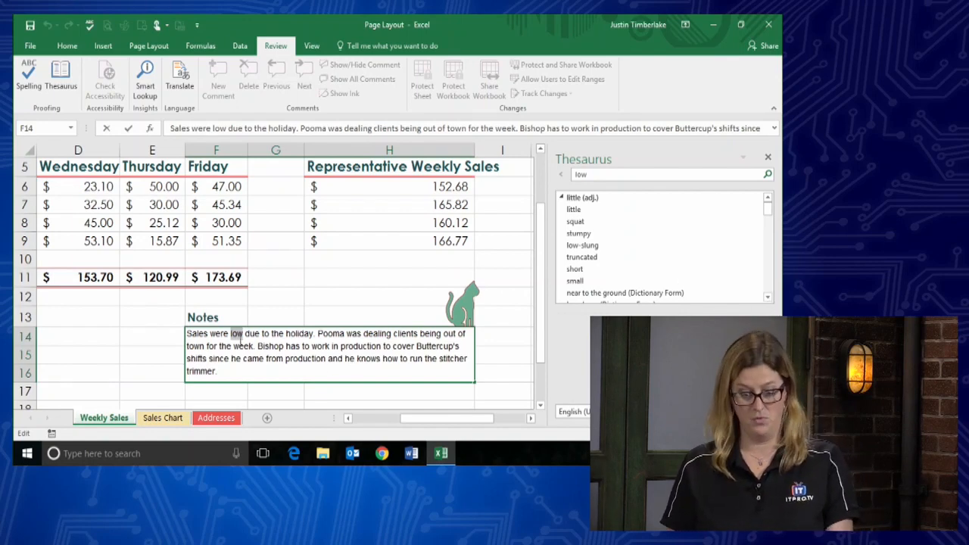
# - Leave the Notes cell, select cell A19 holding 'low', and close the Thesaurus pane
pyautogui.click(134, 335)
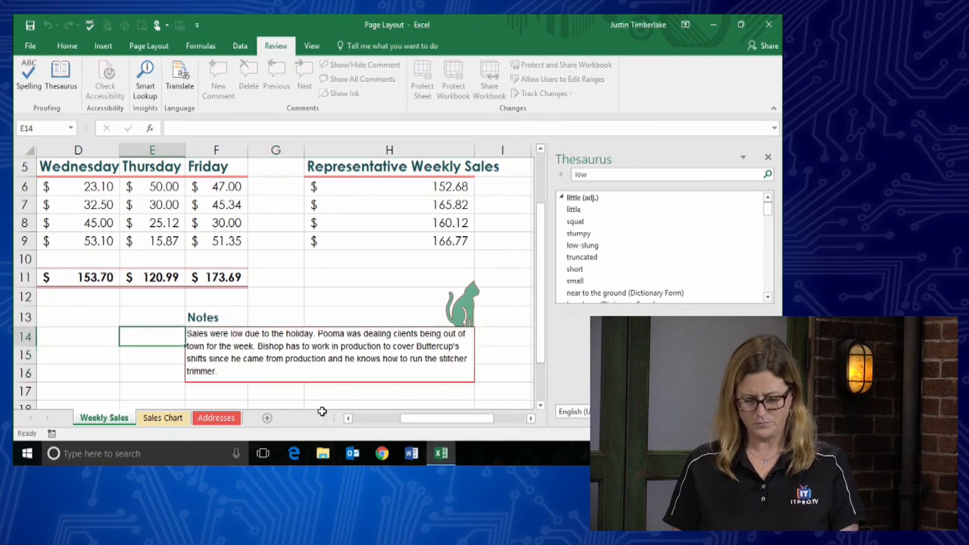
pyautogui.moveTo(420, 416); pyautogui.dragTo(282, 408)
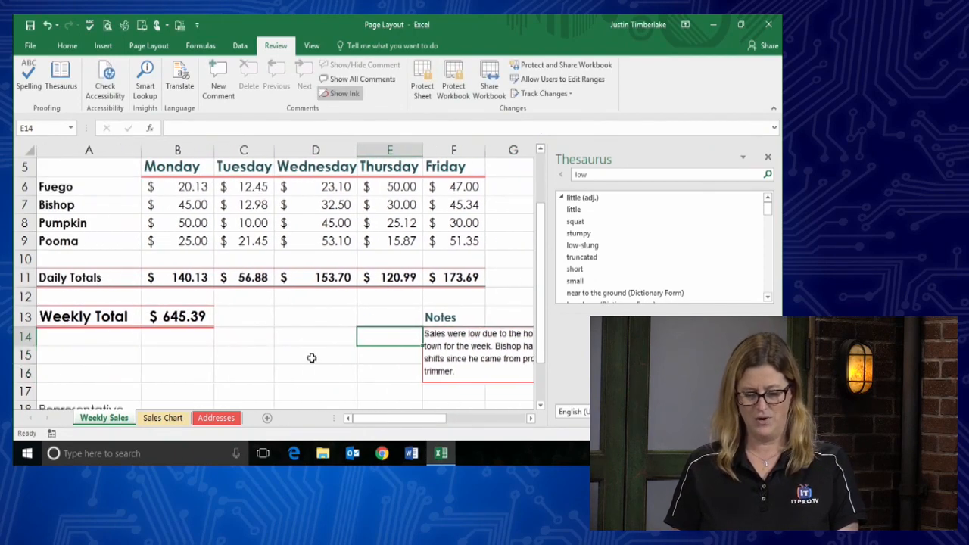
pyautogui.scroll(-1, 320, 378)
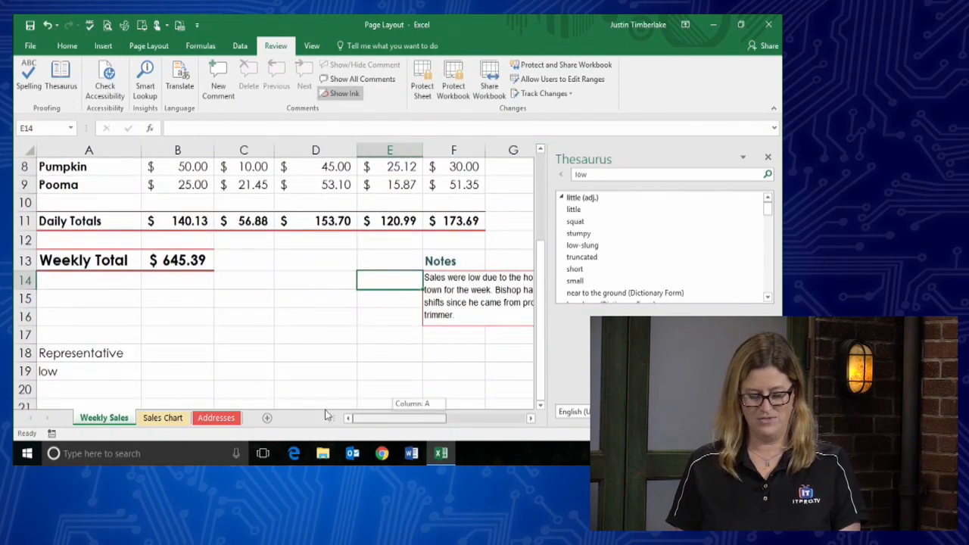
pyautogui.click(81, 371)
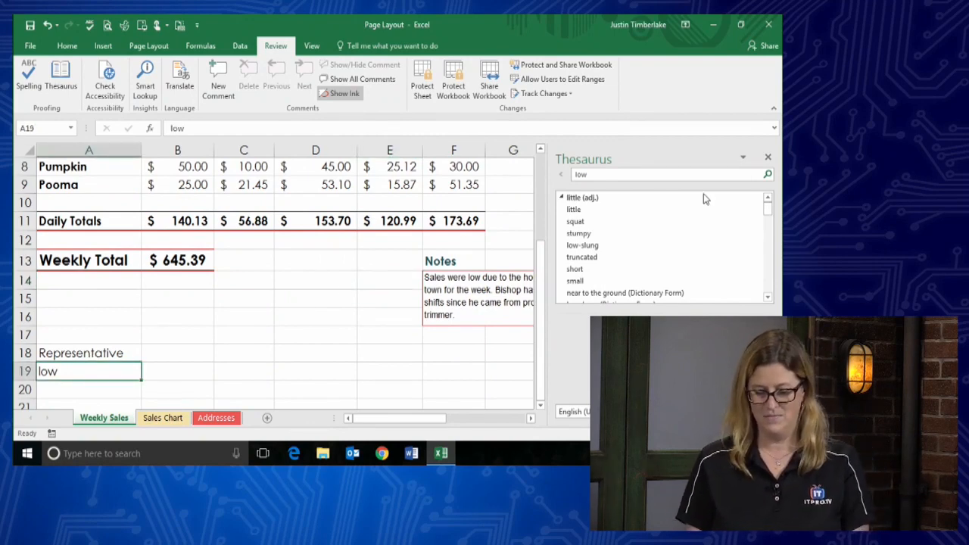
pyautogui.click(768, 157)
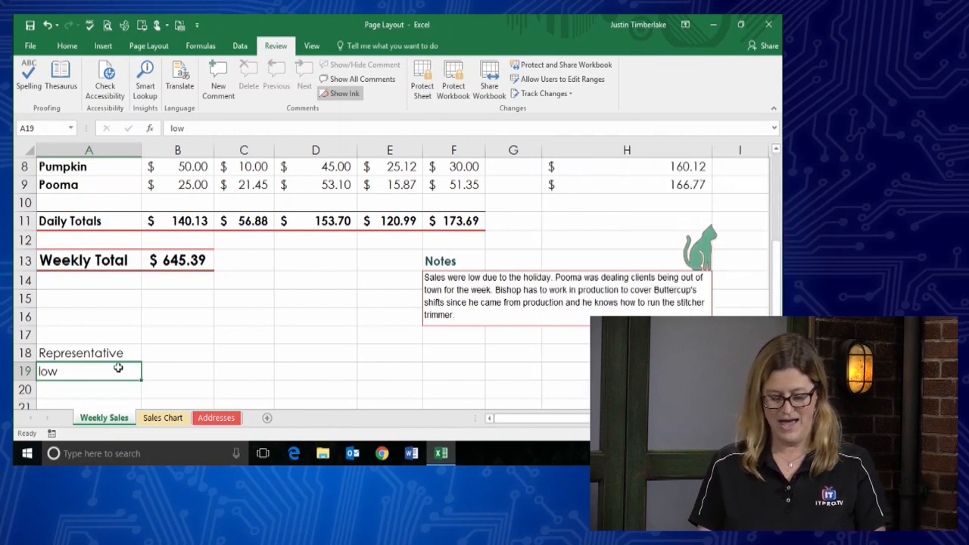
# - Look up 'low' from A19 in the Thesaurus and scroll to stumpy, low-slung, truncated, short
pyautogui.click(56, 79)
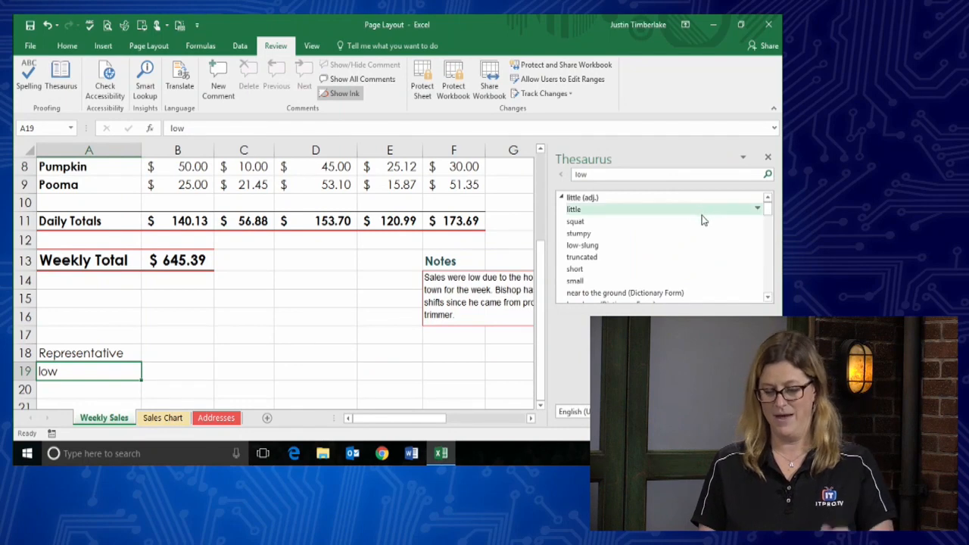
pyautogui.click(770, 298)
pyautogui.click(771, 298)
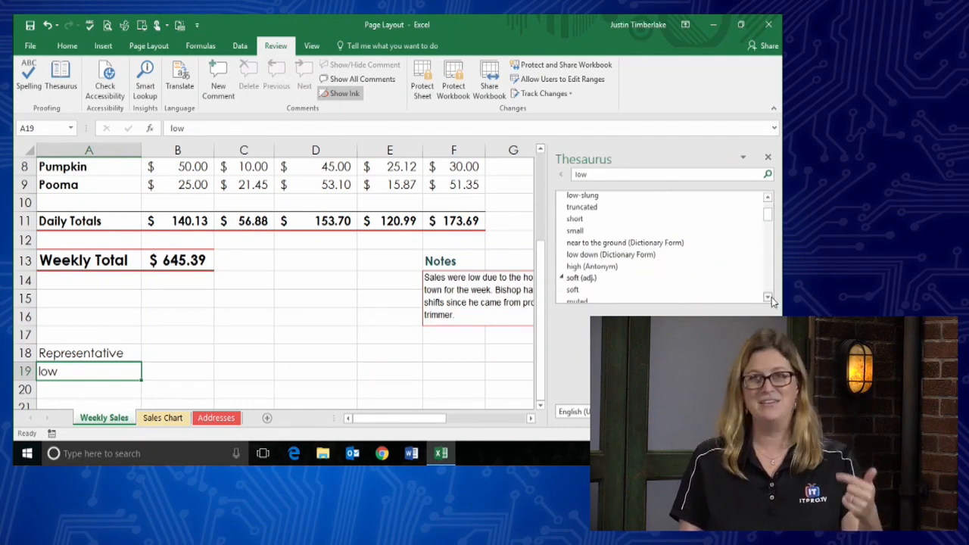
pyautogui.click(770, 297)
pyautogui.click(770, 298)
pyautogui.click(770, 298)
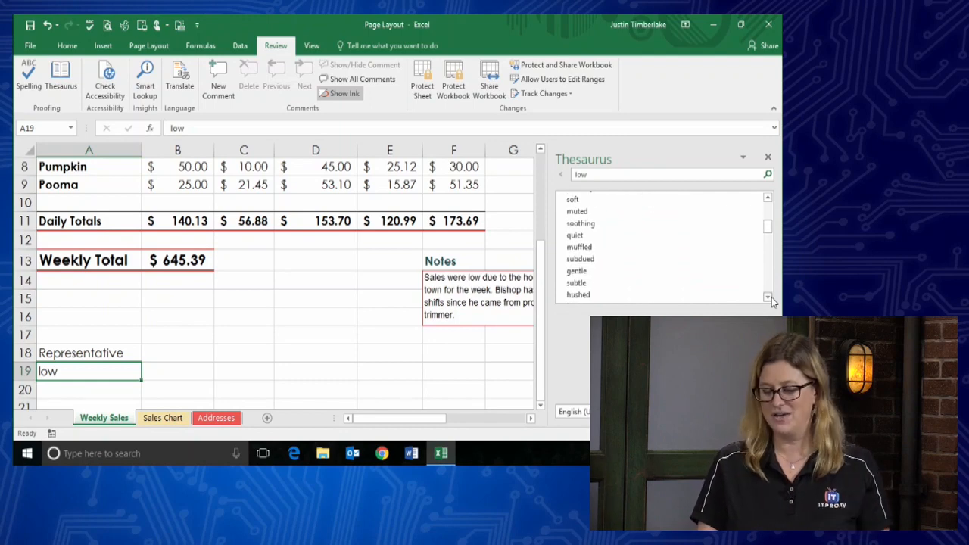
pyautogui.moveTo(768, 230); pyautogui.dragTo(768, 177)
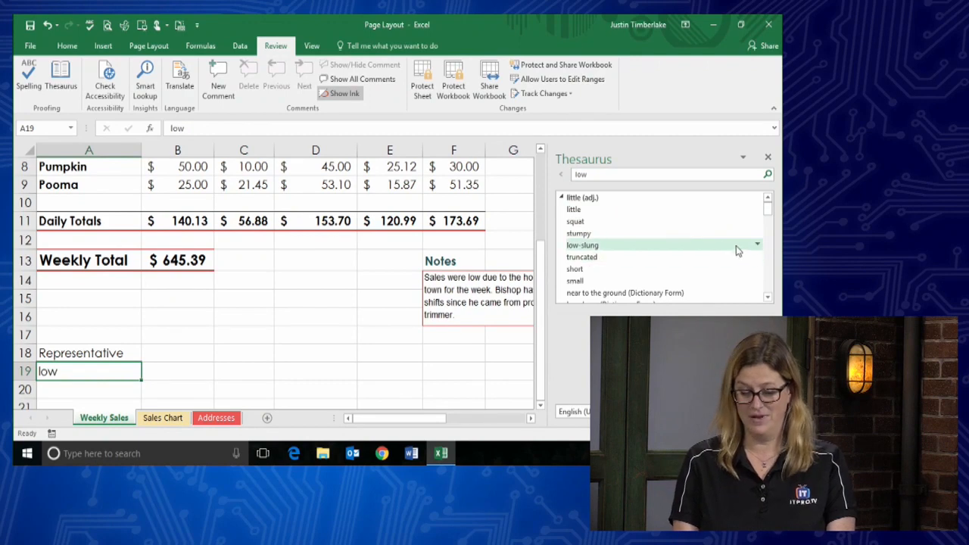
# - Replace 'low' in A19 with 'stumpy', found through the thesaurus synonyms for stubby
pyautogui.click(574, 234)
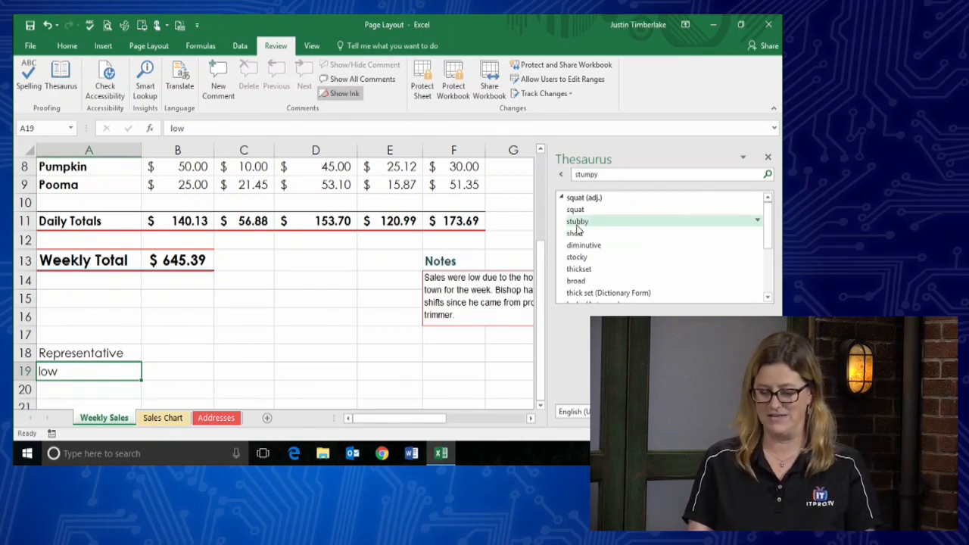
pyautogui.click(577, 222)
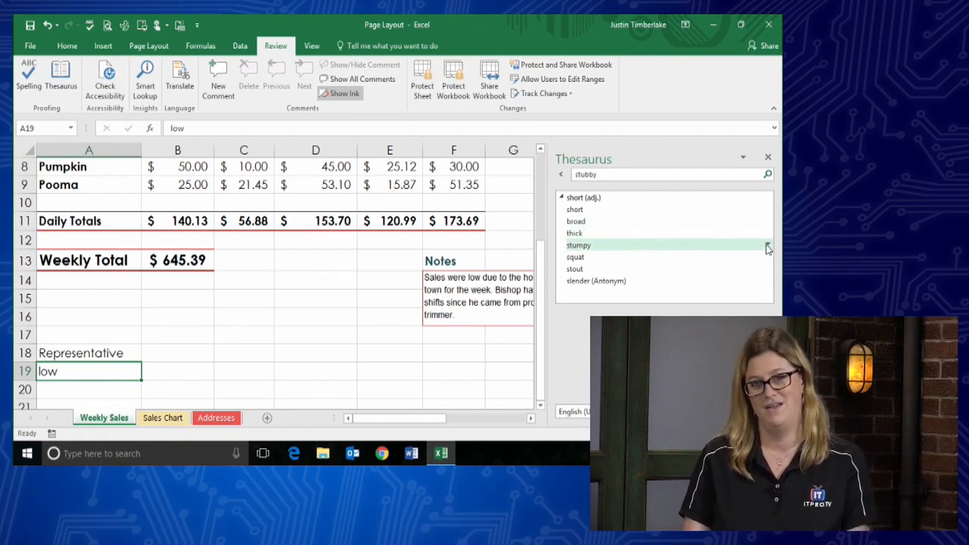
pyautogui.click(768, 247)
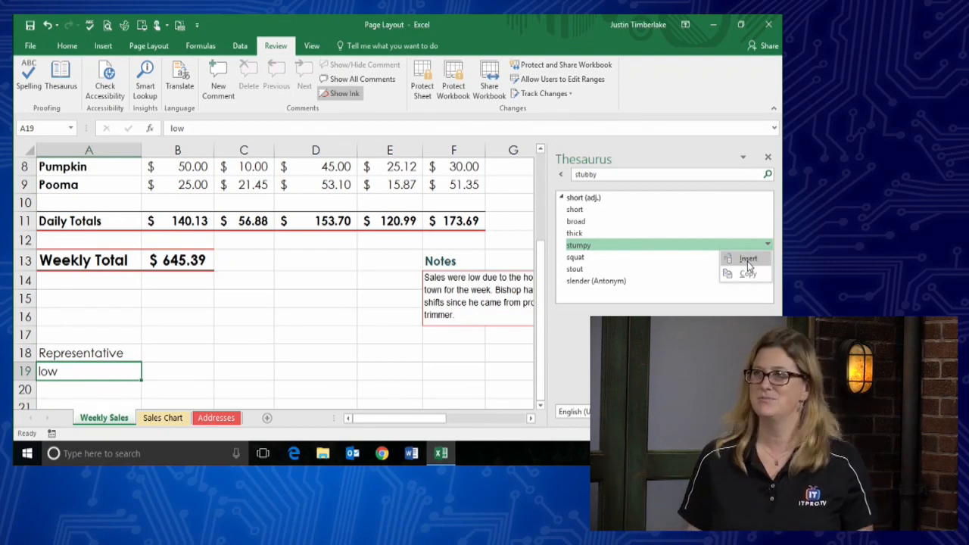
pyautogui.click(748, 259)
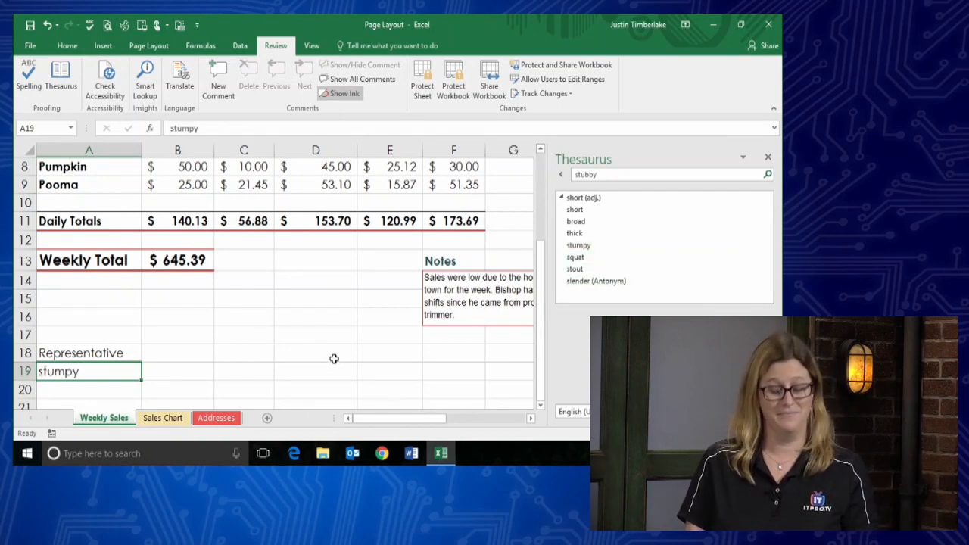
# - Select D17, close the Thesaurus pane, and return to the top of the Weekly Sales sheet
pyautogui.click(295, 331)
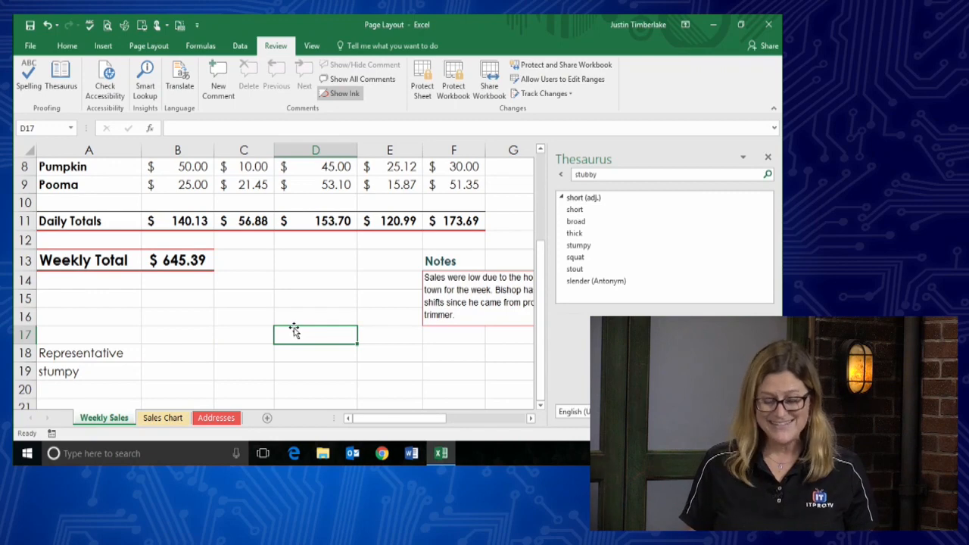
pyautogui.click(770, 158)
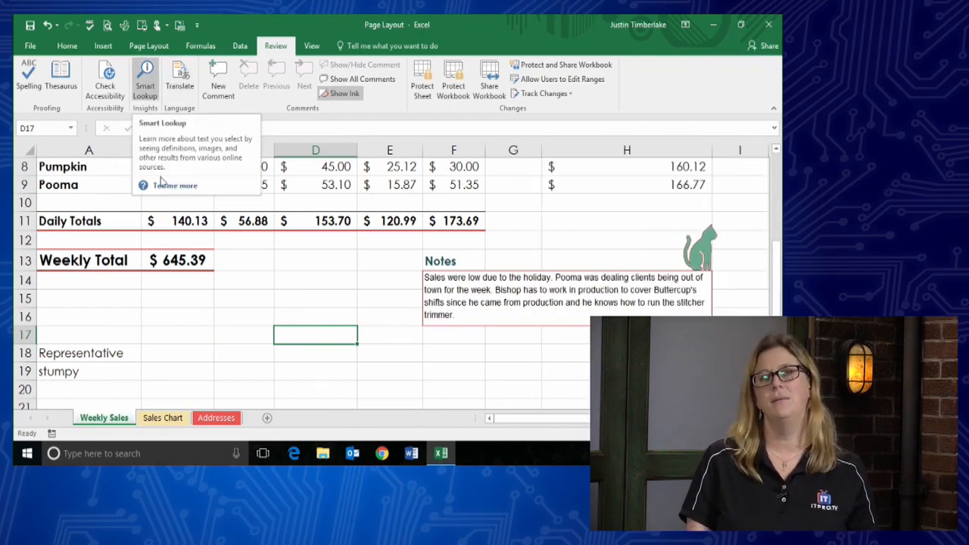
pyautogui.scroll(3, 210, 288)
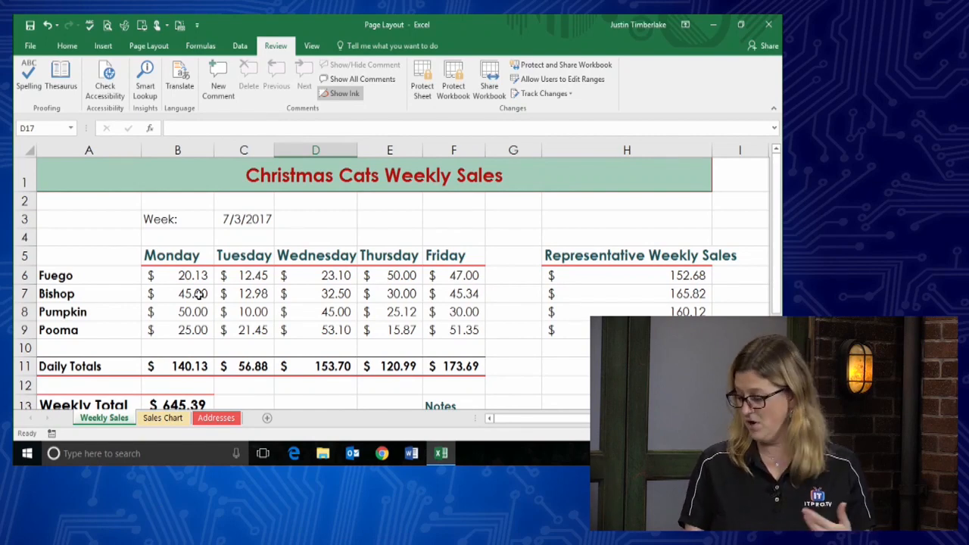
# - Open the 'About intelligent services' help article from the General page of Excel Options
pyautogui.click(34, 46)
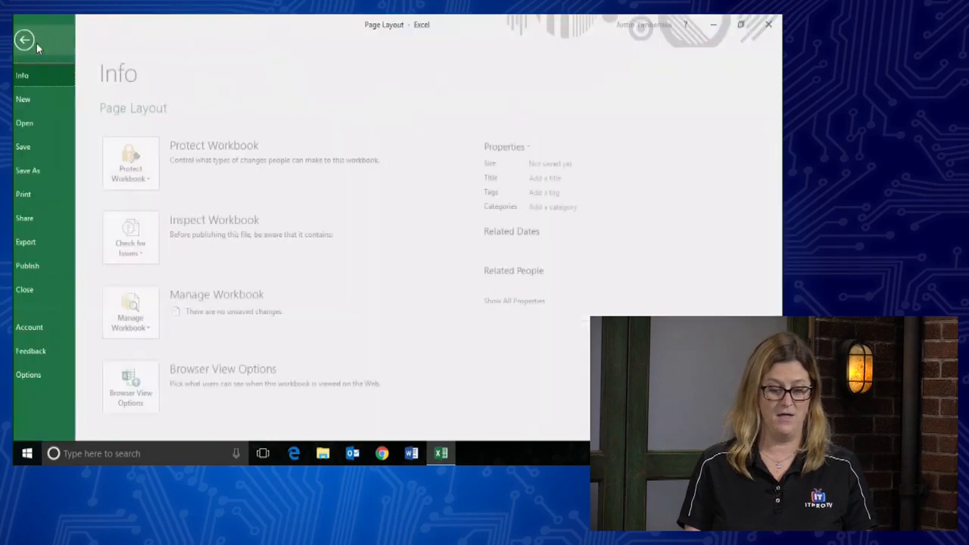
pyautogui.click(34, 378)
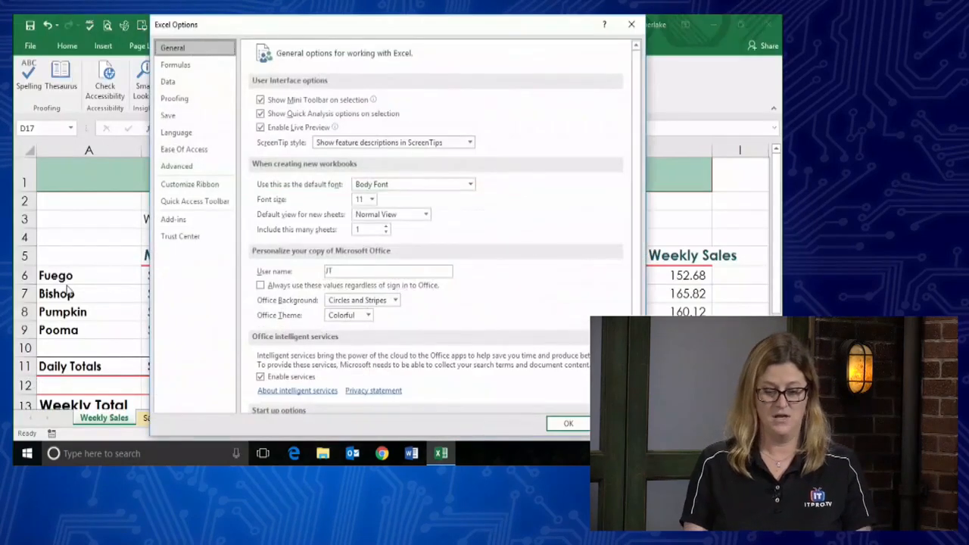
pyautogui.scroll(-2, 317, 170)
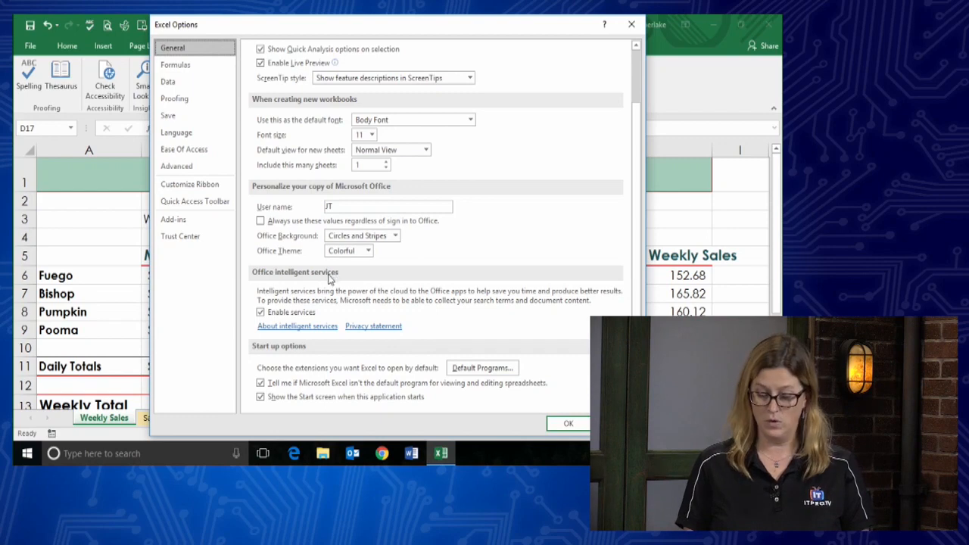
pyautogui.click(321, 327)
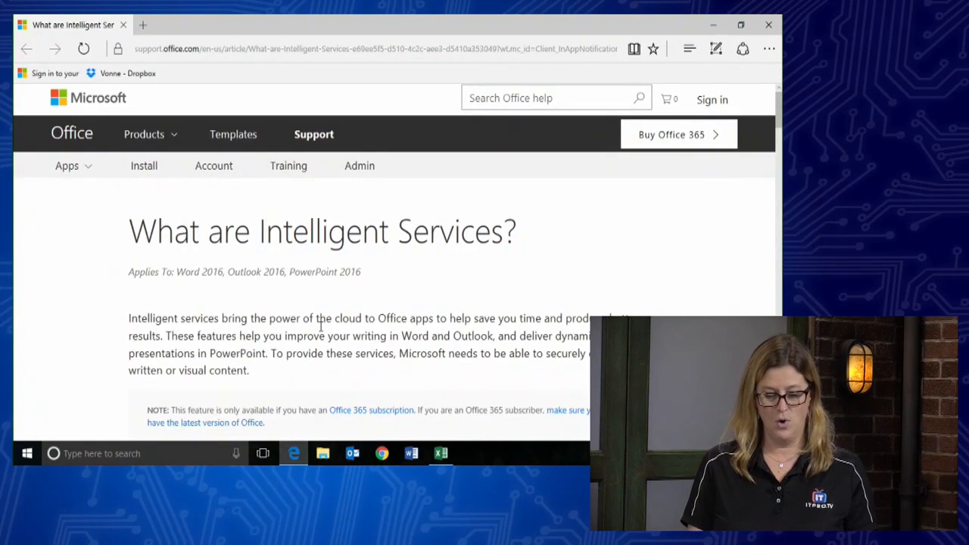
# - Read through the Intelligent Services article, then switch back to Excel's Options dialog
pyautogui.scroll(-1, 321, 328)
pyautogui.scroll(-2, 319, 330)
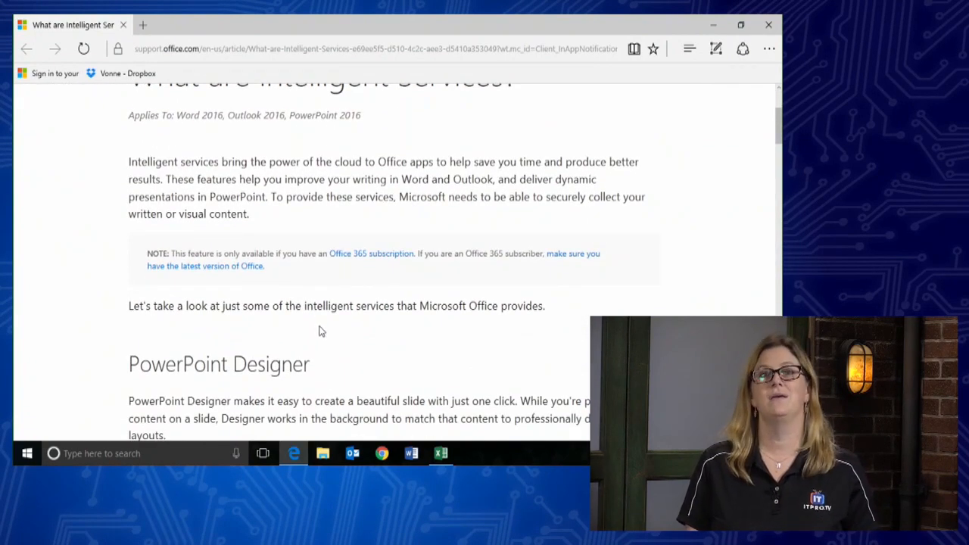
pyautogui.scroll(-3, 320, 329)
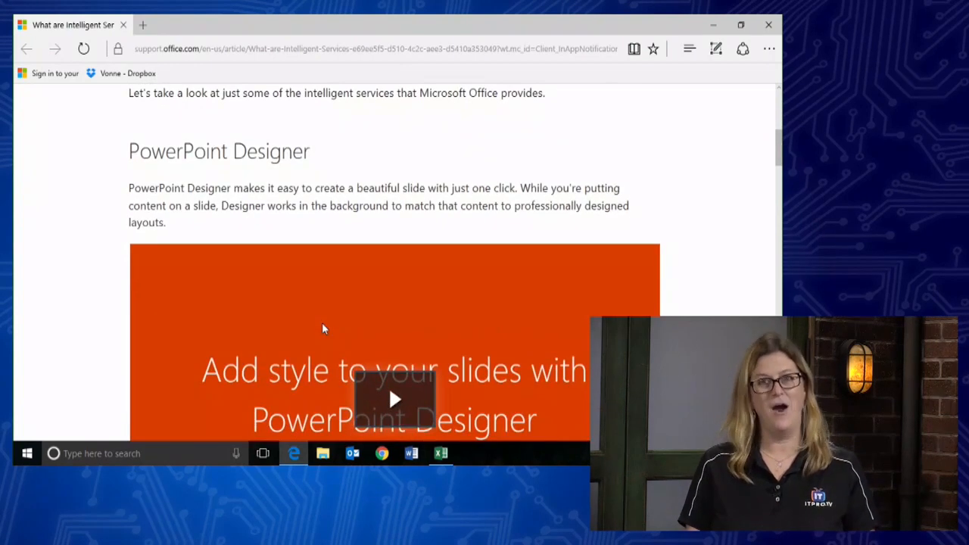
pyautogui.scroll(-1, 321, 325)
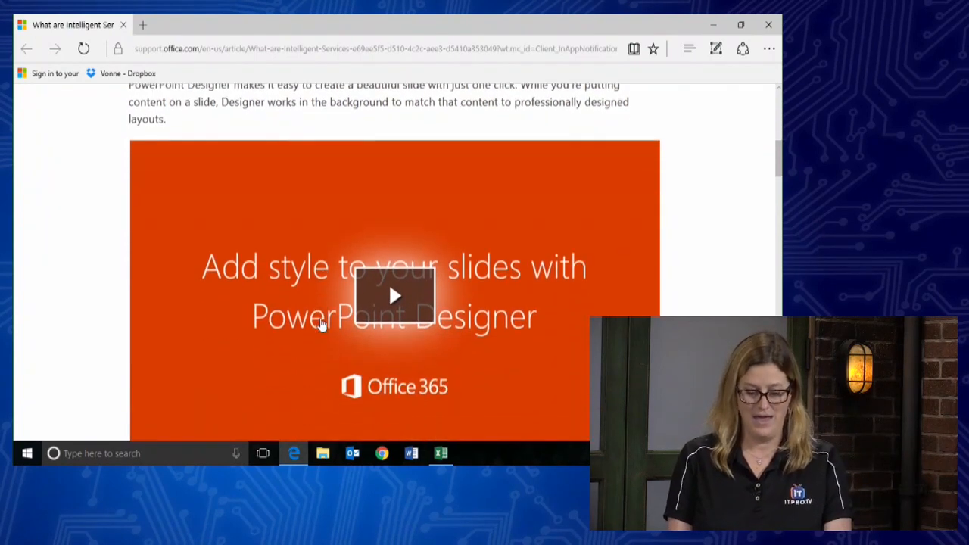
pyautogui.scroll(-4, 321, 325)
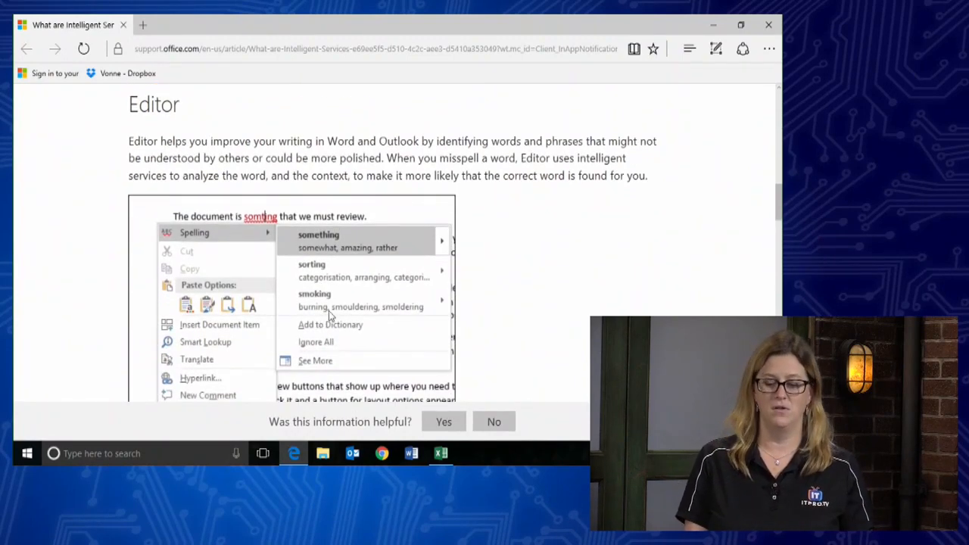
pyautogui.click(441, 453)
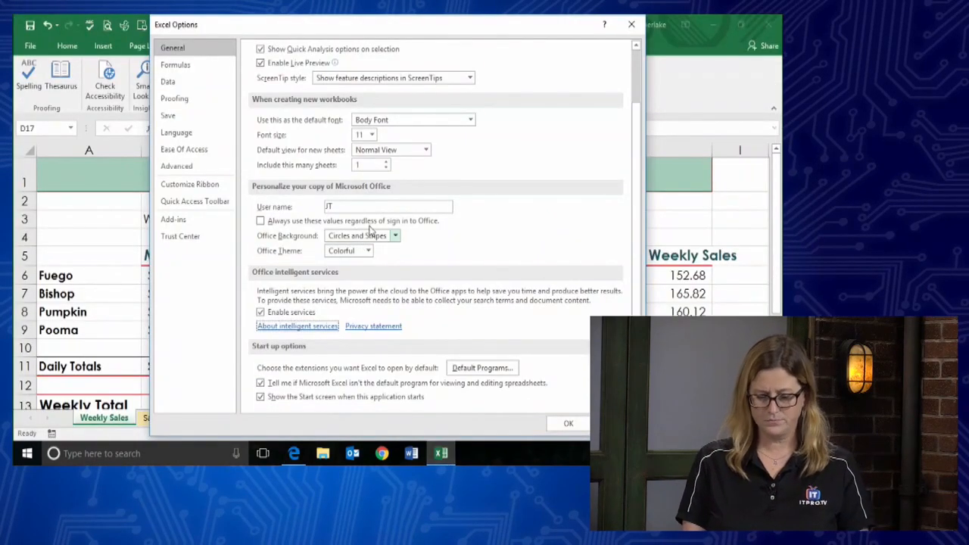
# - Close Excel Options and browse the Smart Lookup results for 'Bishop' in cell A7
pyautogui.click(634, 26)
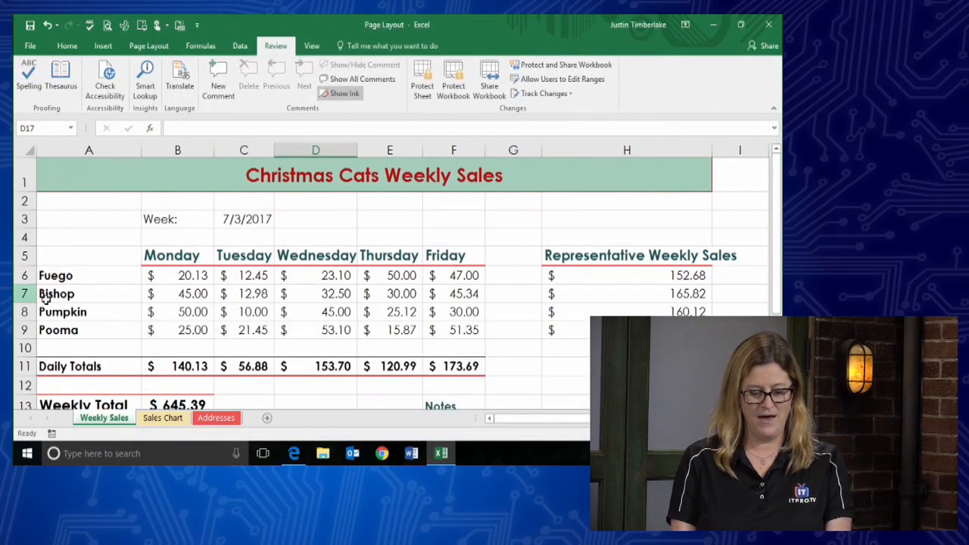
pyautogui.click(71, 293)
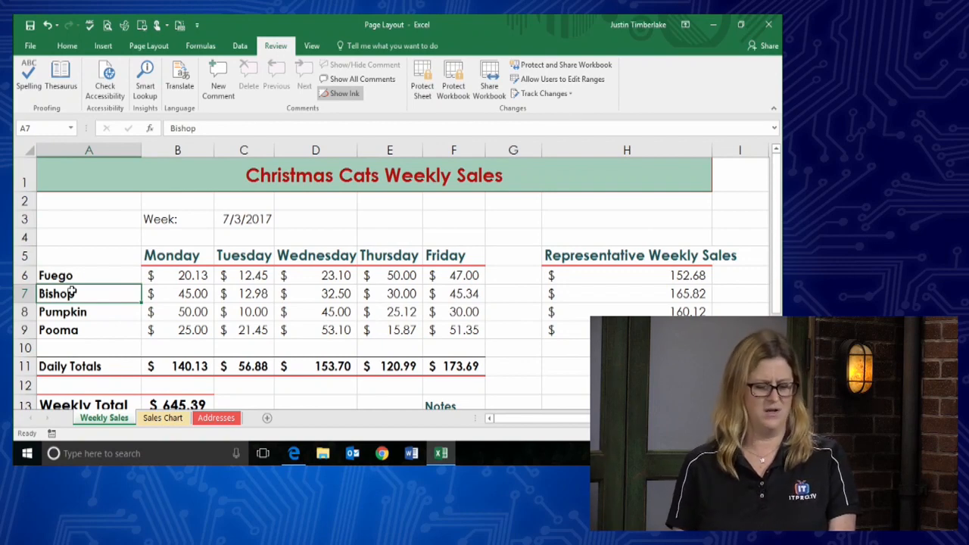
pyautogui.click(146, 82)
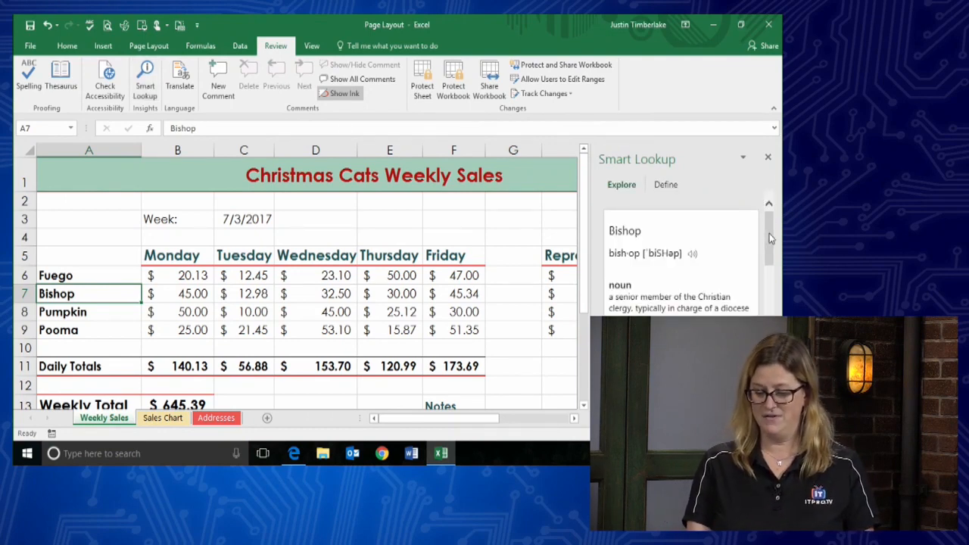
pyautogui.moveTo(770, 235); pyautogui.dragTo(777, 299)
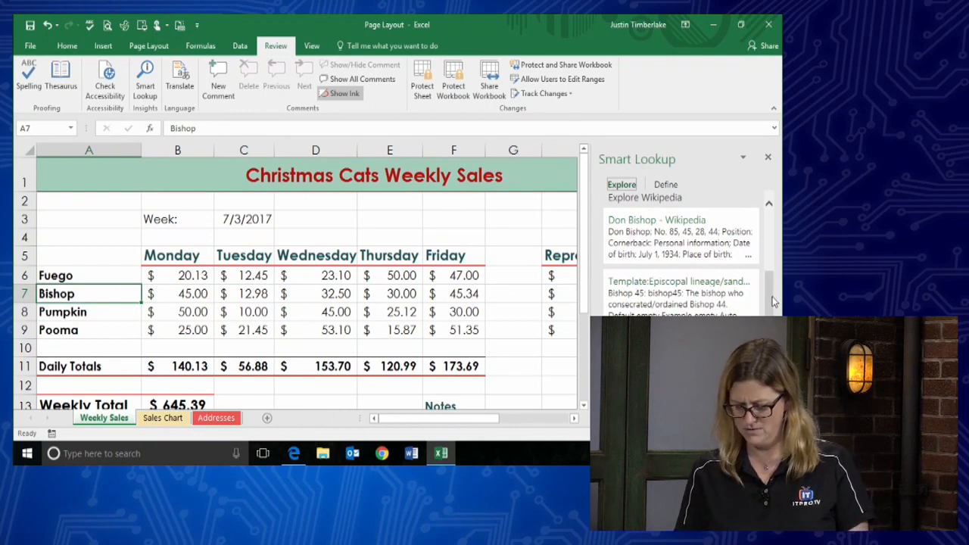
pyautogui.moveTo(770, 321); pyautogui.dragTo(770, 380)
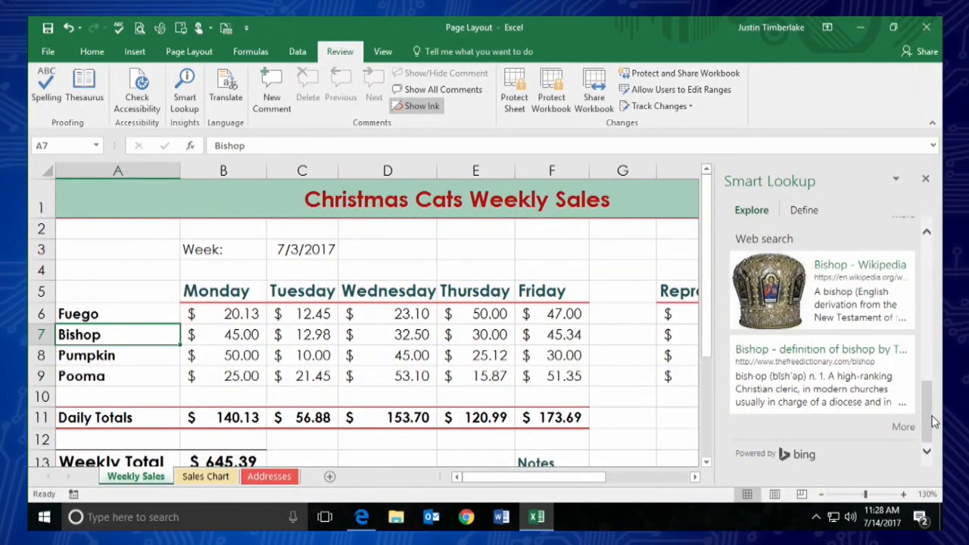
pyautogui.moveTo(937, 409); pyautogui.dragTo(926, 246)
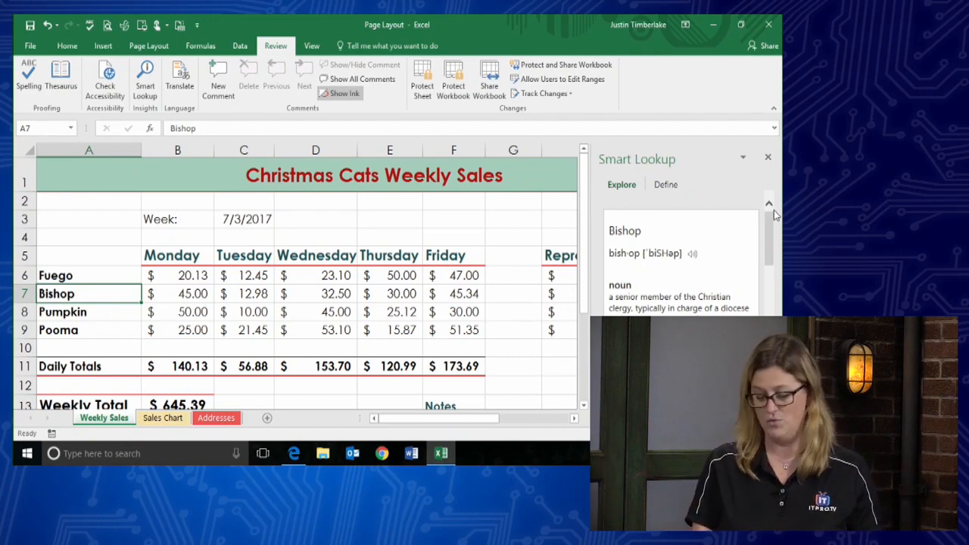
# - Close the Smart Lookup pane showing the 'Bishop' definition
pyautogui.click(767, 161)
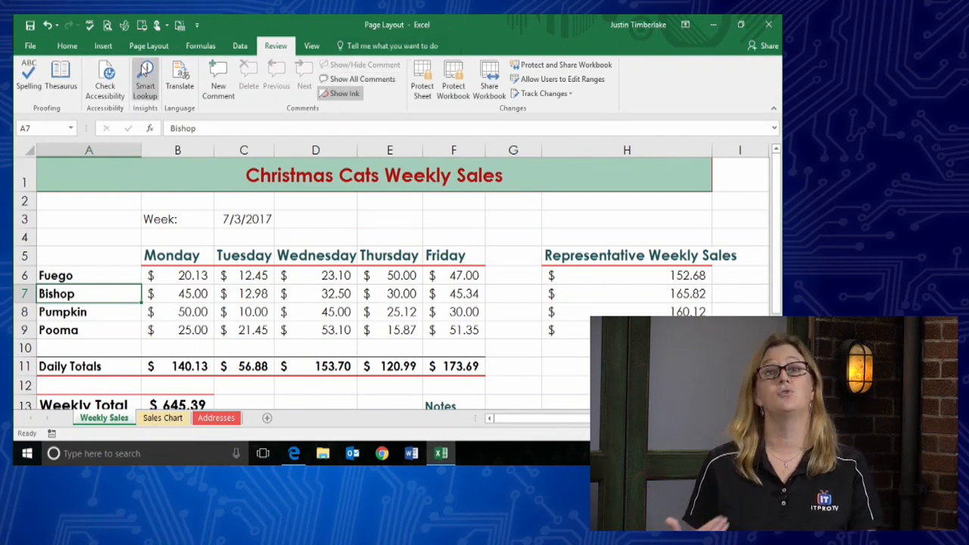
# - Open the print preview and check both portrait pages of the Weekly Sales sheet
pyautogui.click(31, 46)
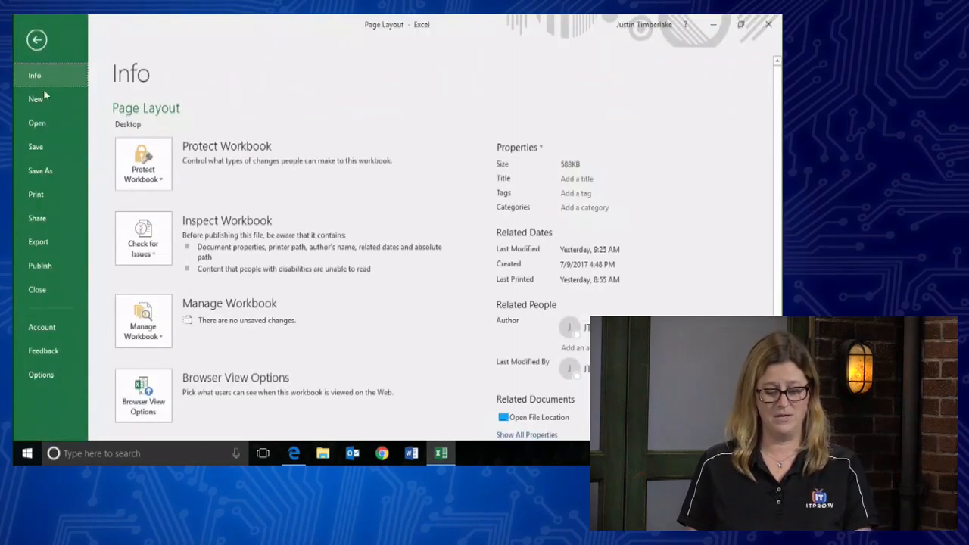
pyautogui.click(36, 199)
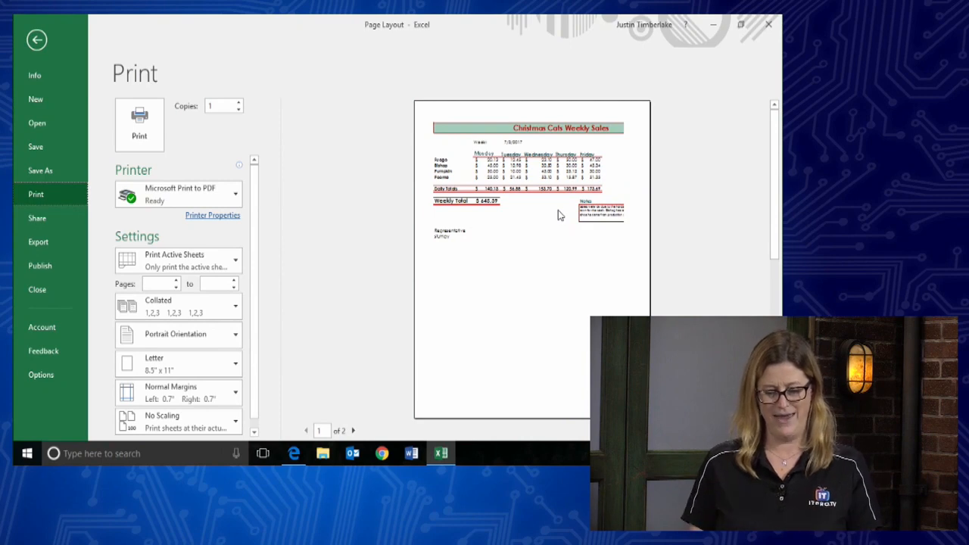
pyautogui.click(356, 431)
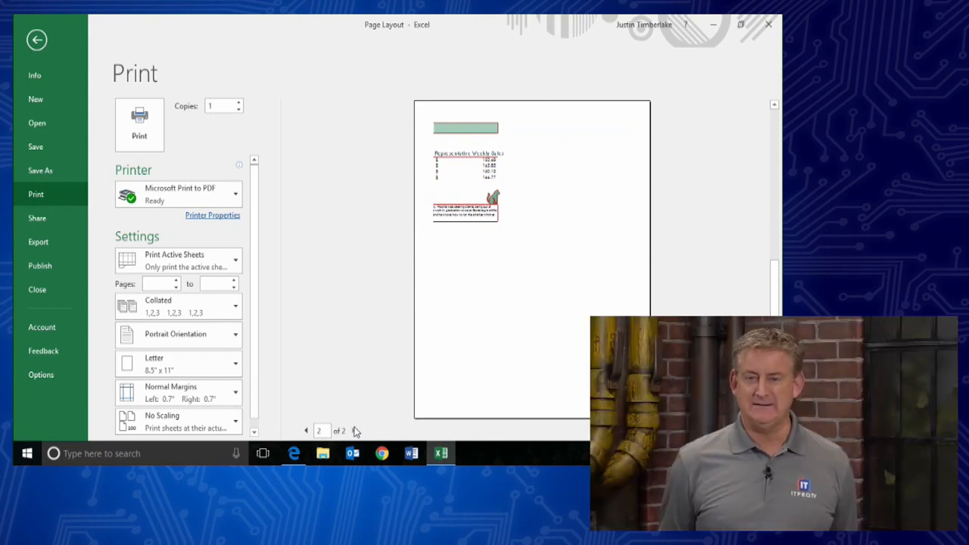
pyautogui.click(307, 431)
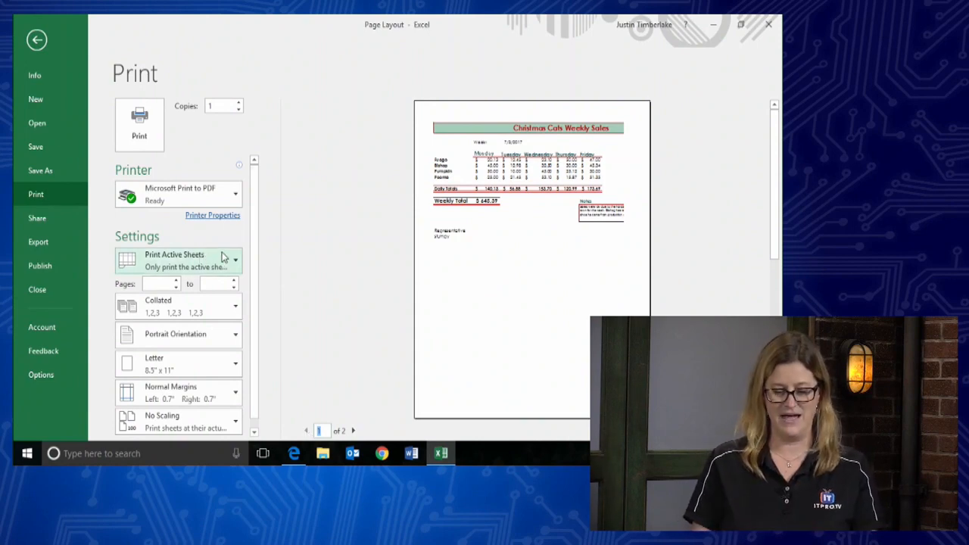
pyautogui.scroll(-1, 259, 270)
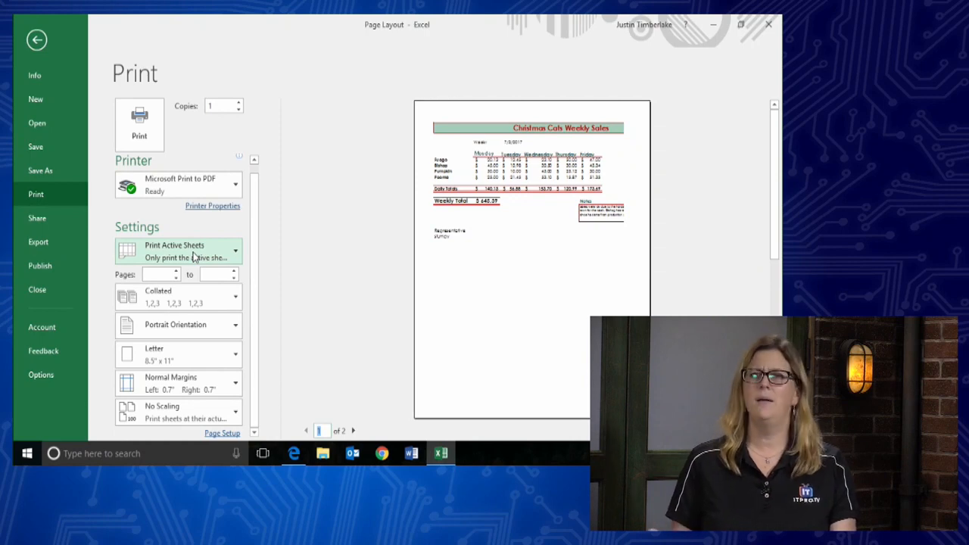
pyautogui.click(36, 39)
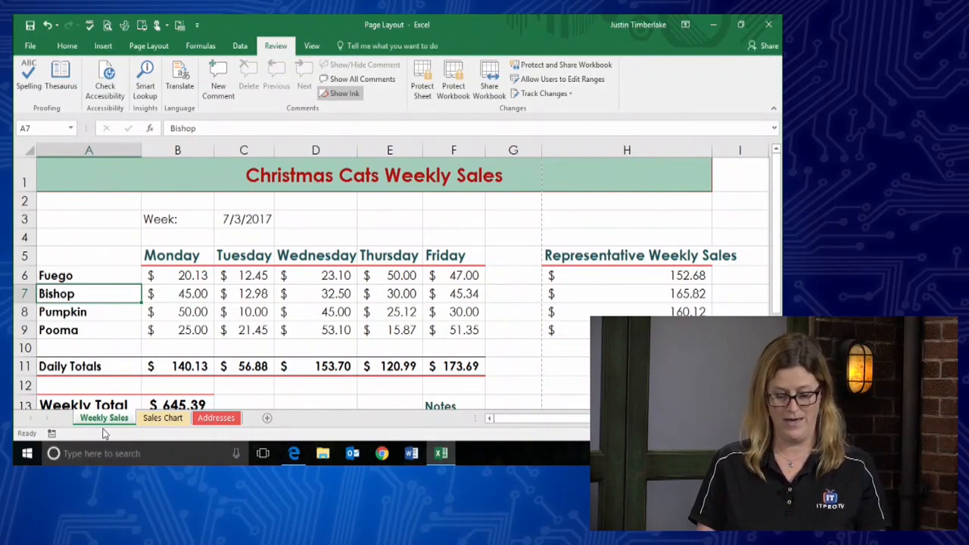
pyautogui.click(162, 420)
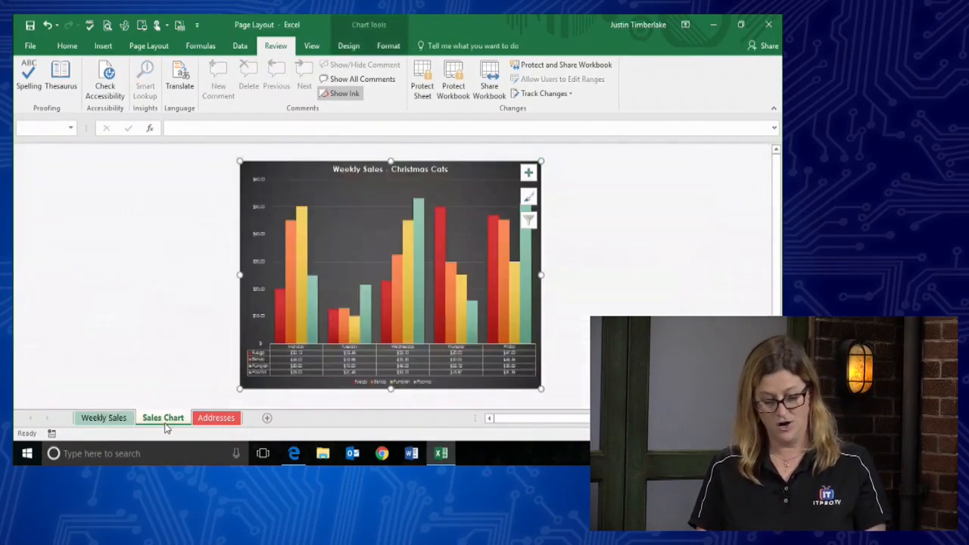
pyautogui.click(214, 424)
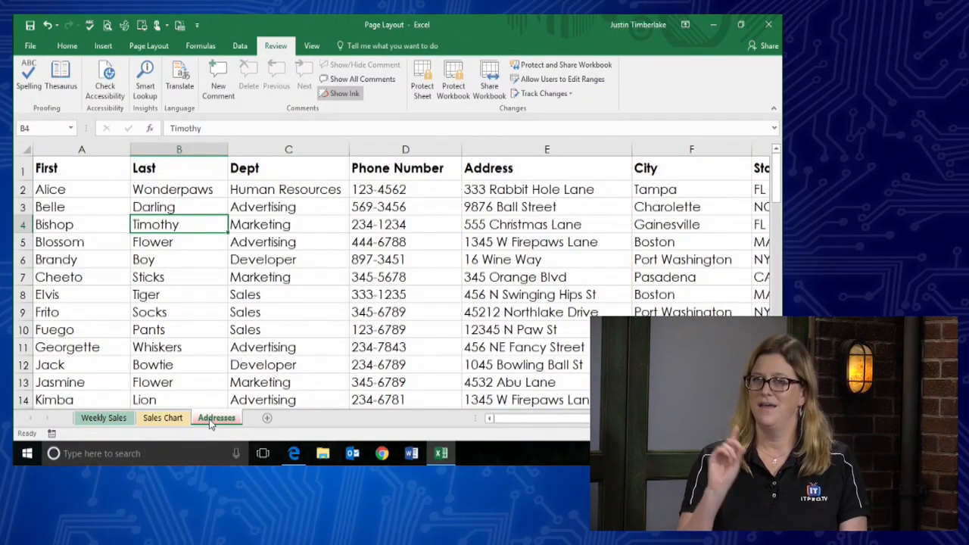
pyautogui.click(112, 422)
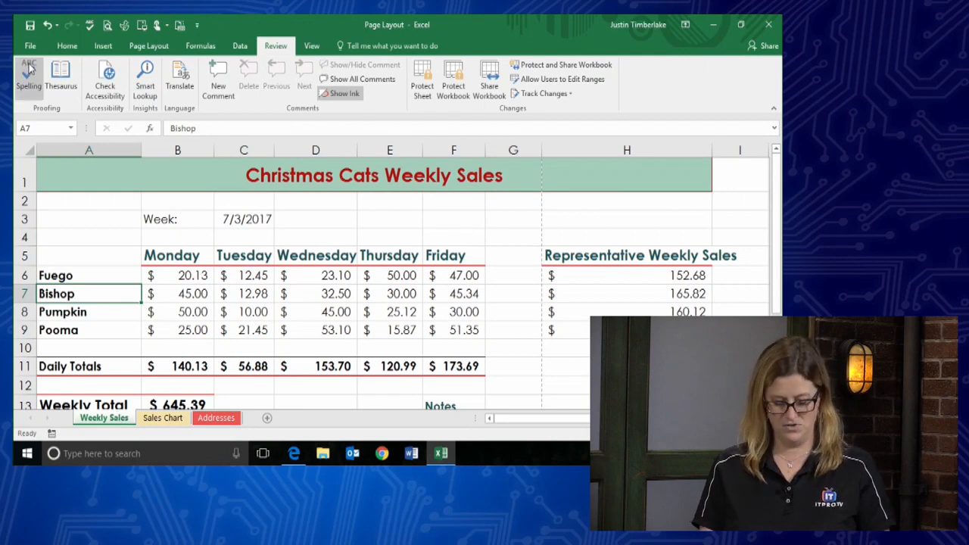
pyautogui.hotkey('ctrl', 'p')
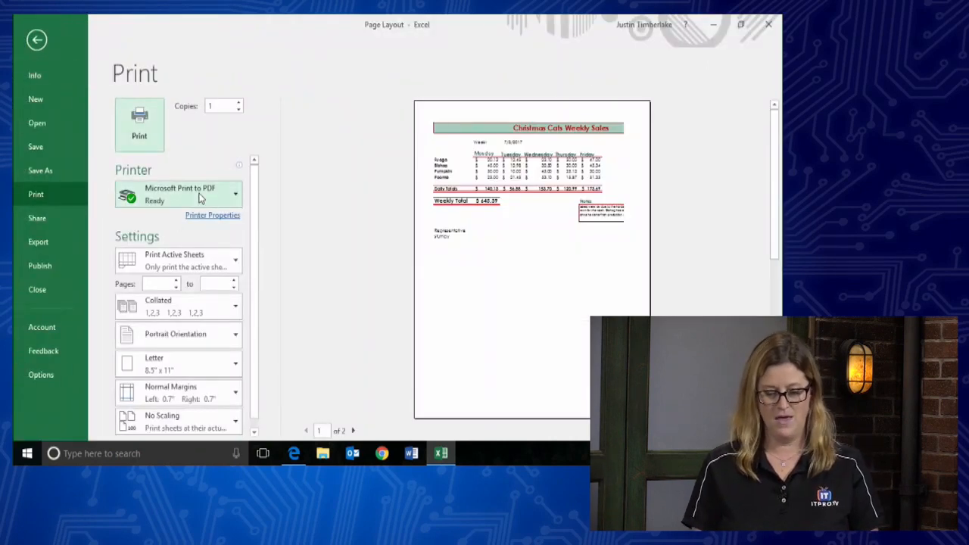
# - Switch printing to the entire workbook and page through its nine-page preview
pyautogui.click(232, 262)
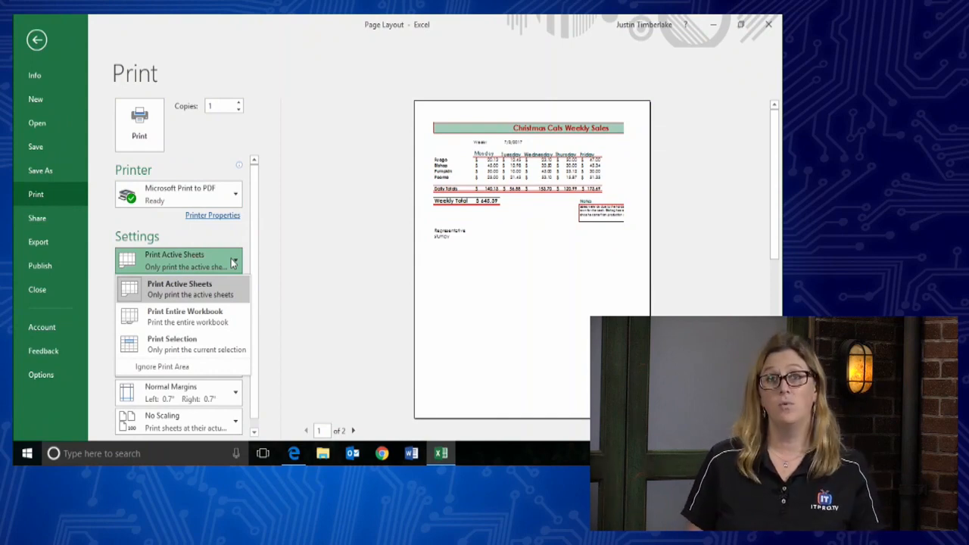
pyautogui.click(201, 317)
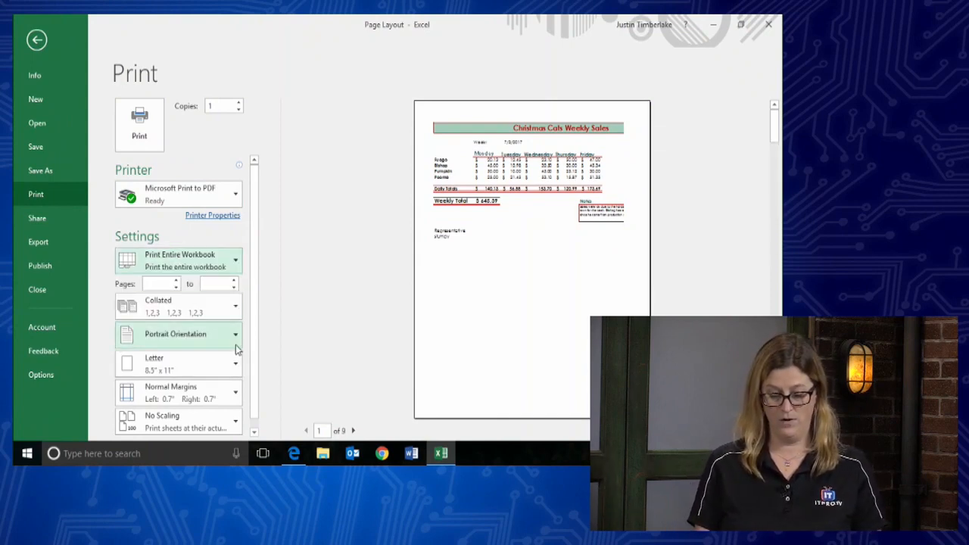
pyautogui.click(353, 430)
pyautogui.click(353, 430)
pyautogui.click(354, 430)
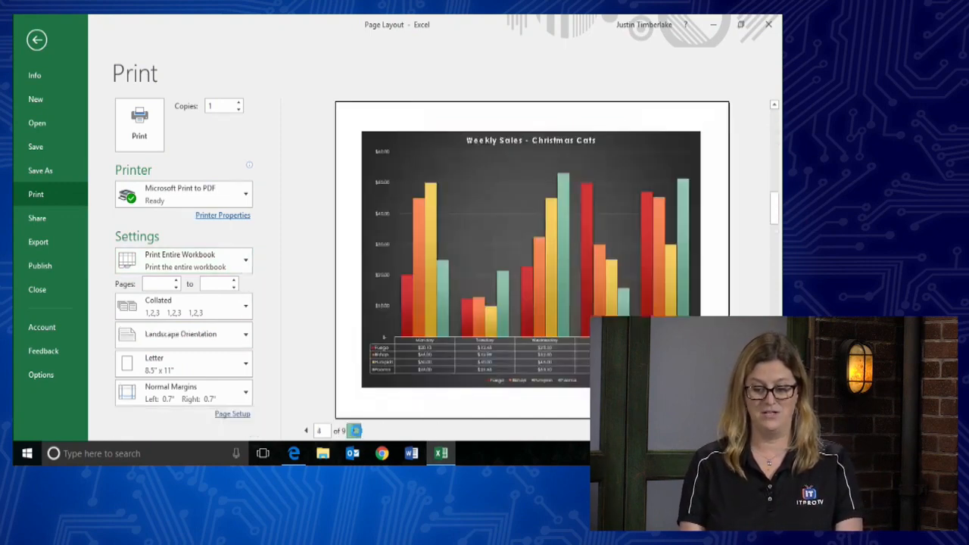
pyautogui.click(306, 431)
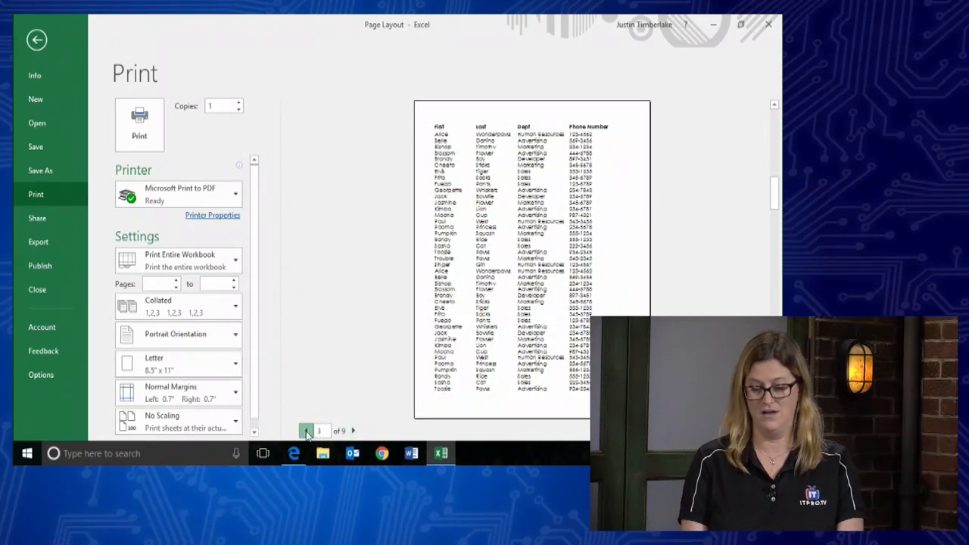
pyautogui.click(354, 431)
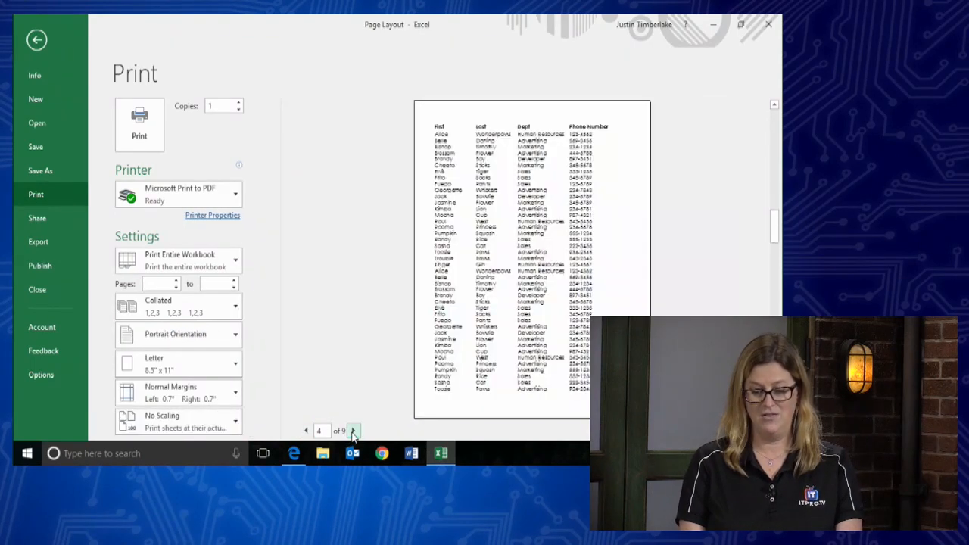
pyautogui.click(353, 431)
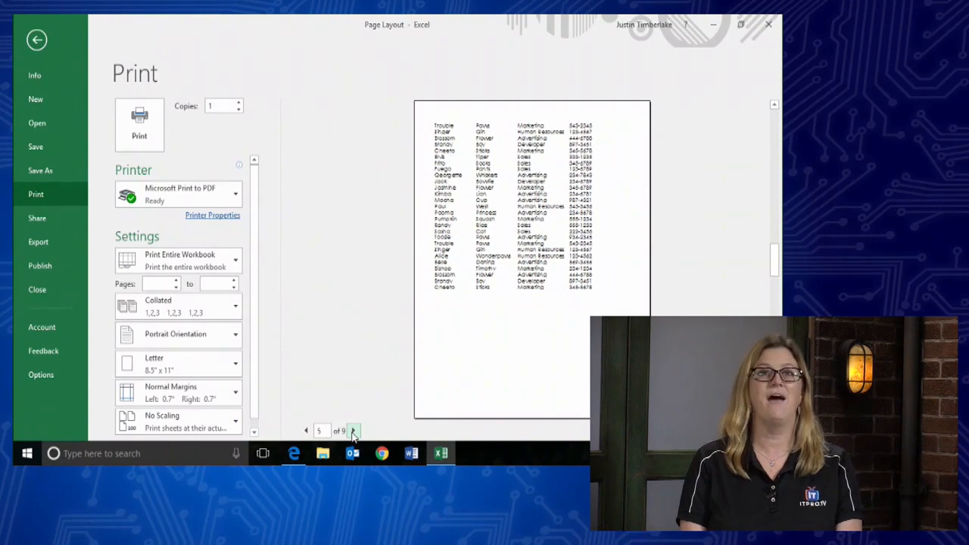
pyautogui.click(353, 431)
pyautogui.click(352, 431)
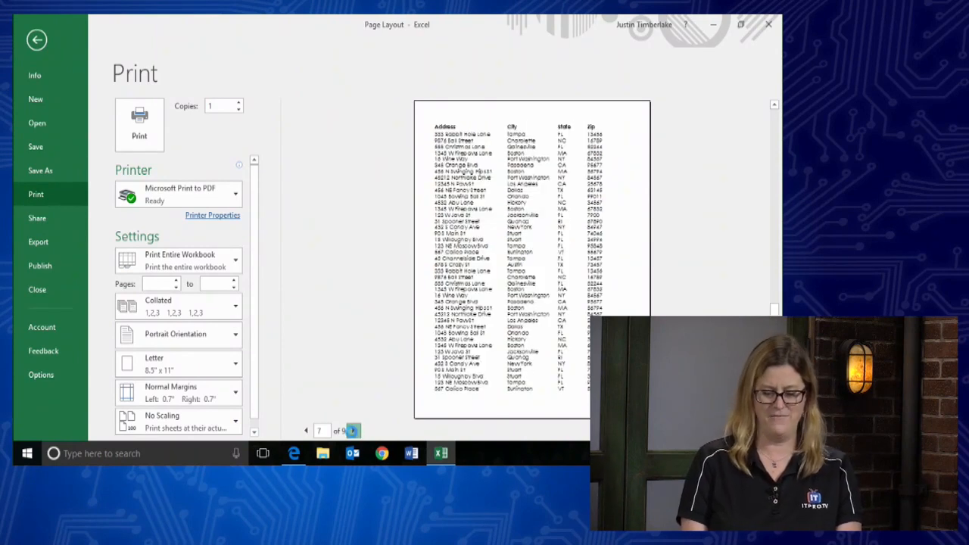
pyautogui.click(306, 431)
# - Set the print range back to Print Active Sheets, leaving it unchanged afterwards
pyautogui.click(226, 265)
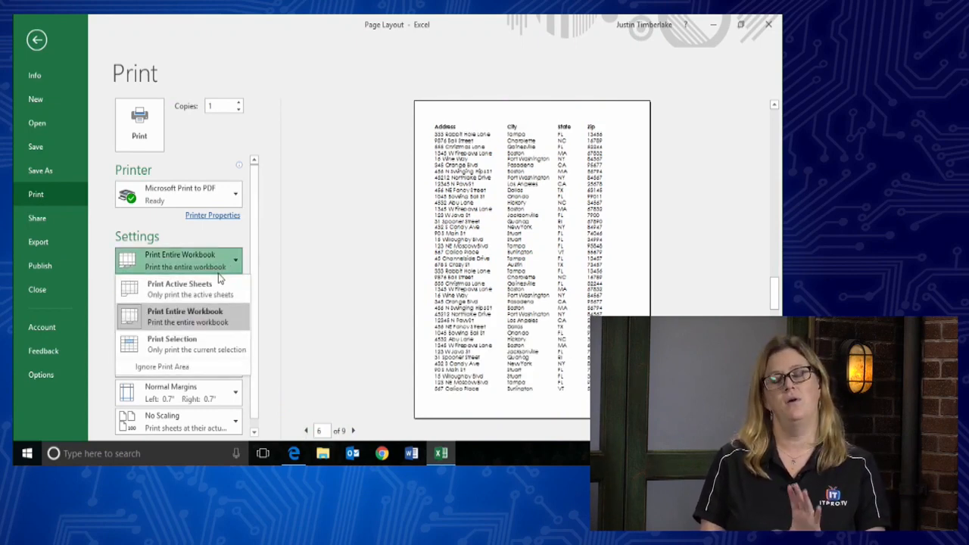
pyautogui.click(212, 285)
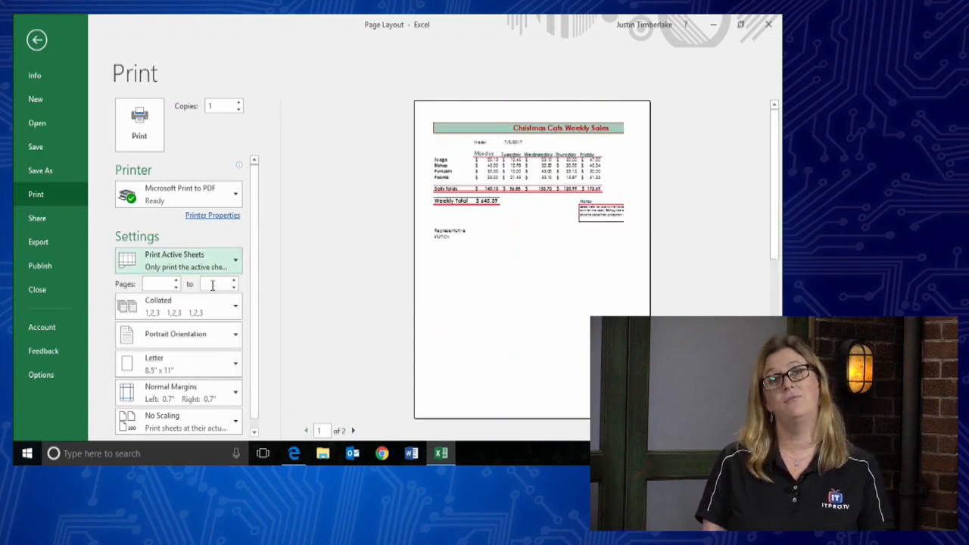
pyautogui.click(231, 265)
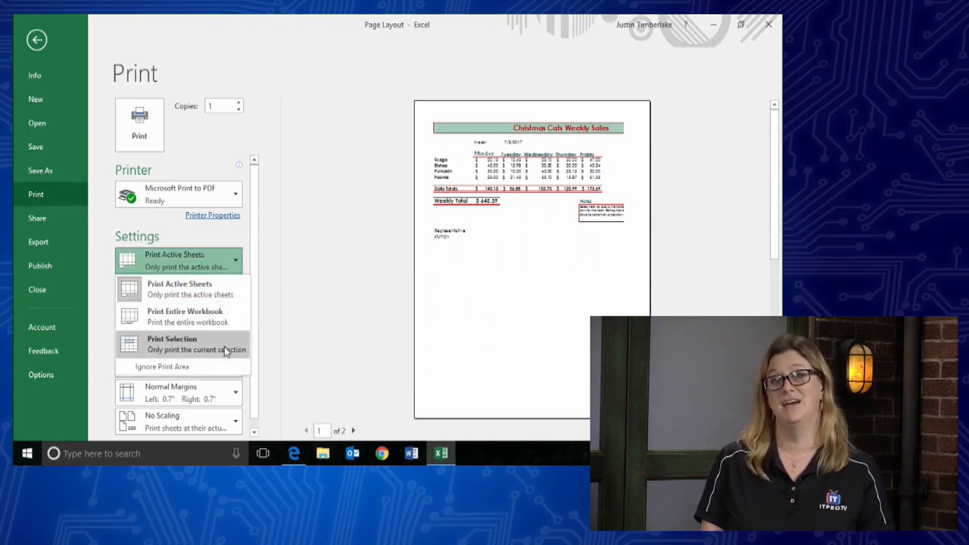
pyautogui.click(232, 271)
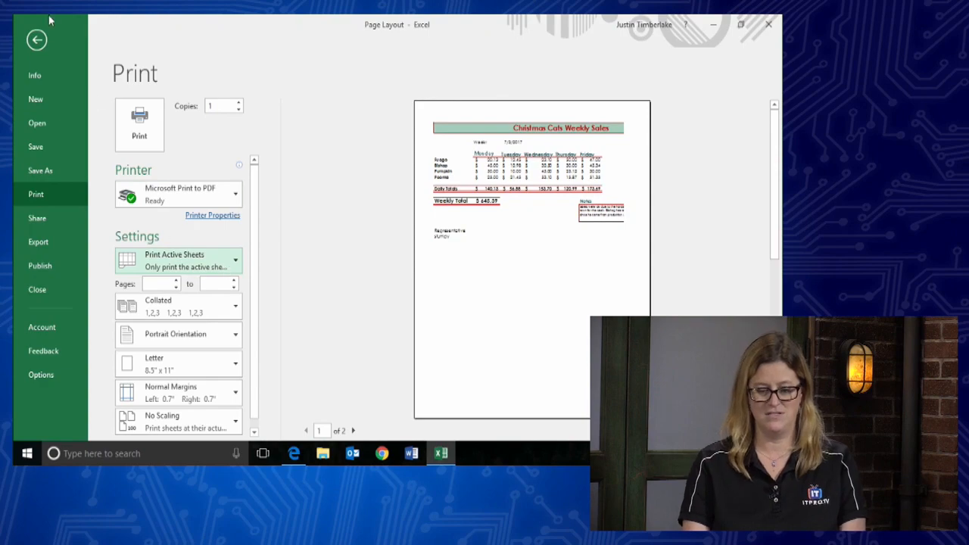
# - Leave Backstage and select the Monday–Tuesday sales block A5:C9
pyautogui.click(36, 40)
pyautogui.scroll(-2, 257, 240)
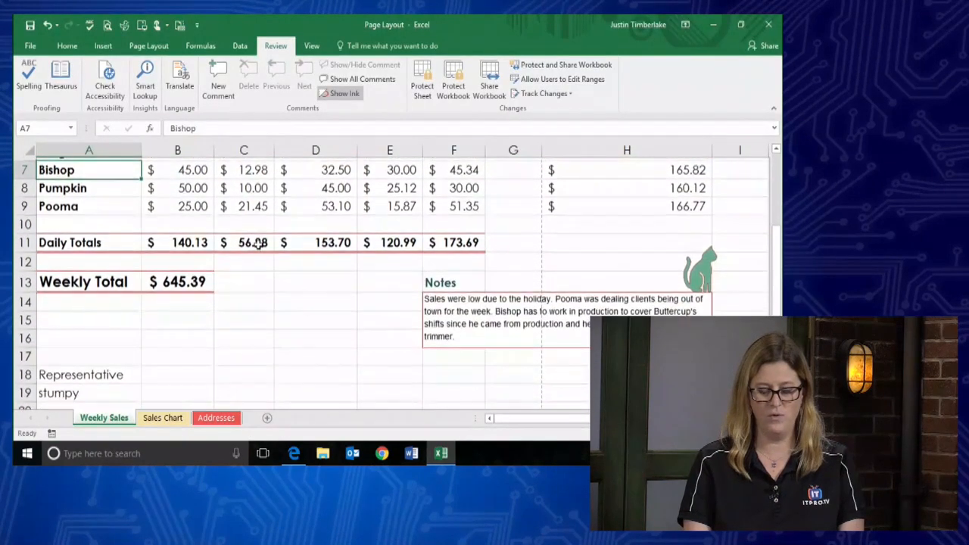
pyautogui.scroll(1, 258, 241)
pyautogui.moveTo(99, 190); pyautogui.dragTo(236, 259)
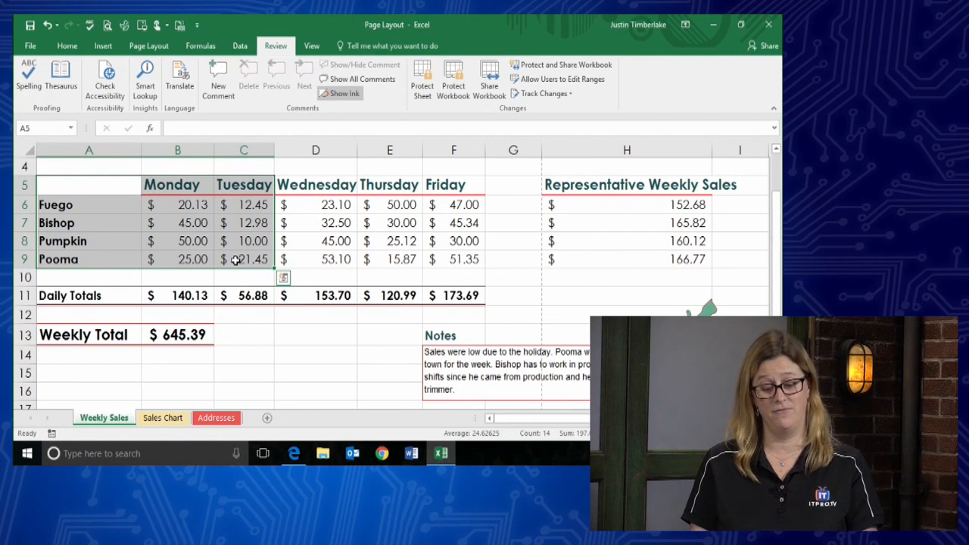
# - Preview printing only the selection A5:C9, then switch back to Print Active Sheets
pyautogui.click(31, 48)
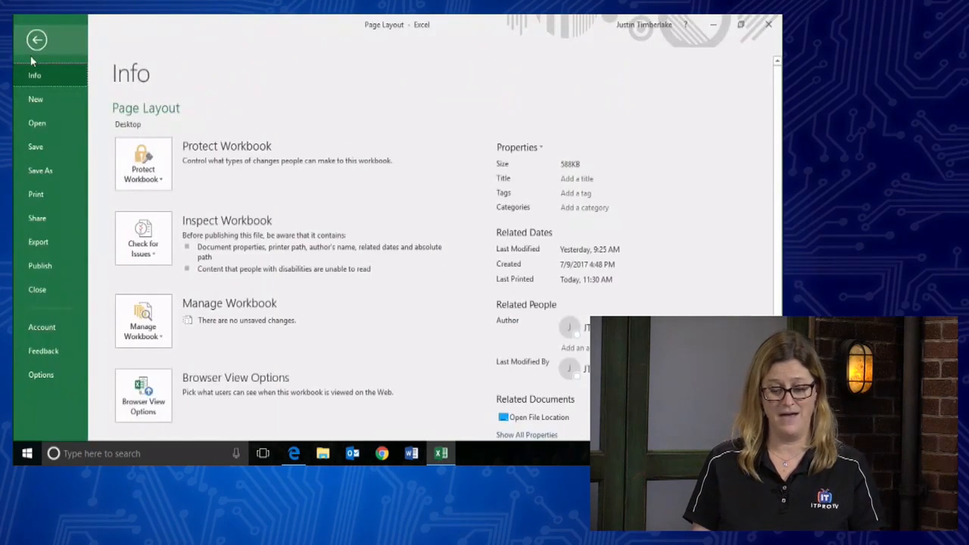
pyautogui.click(40, 198)
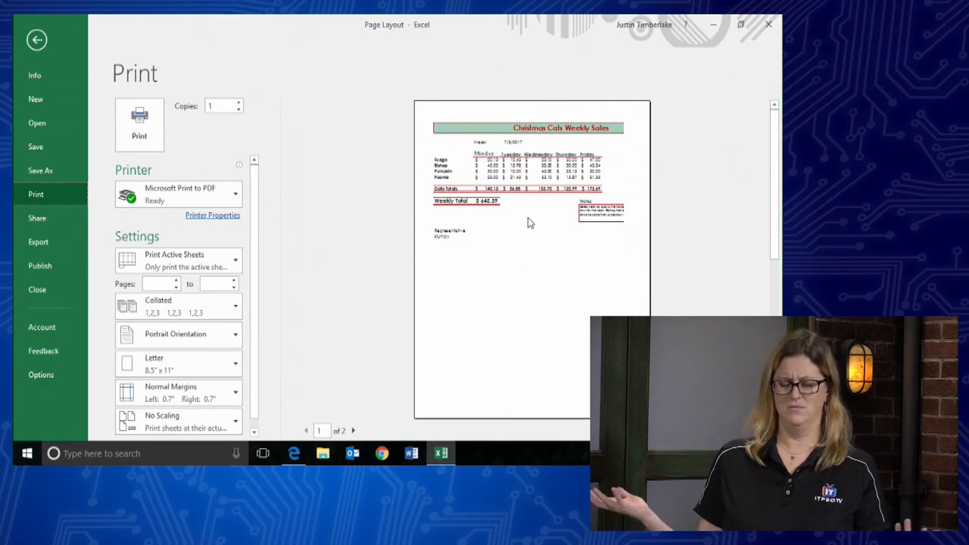
pyautogui.click(223, 268)
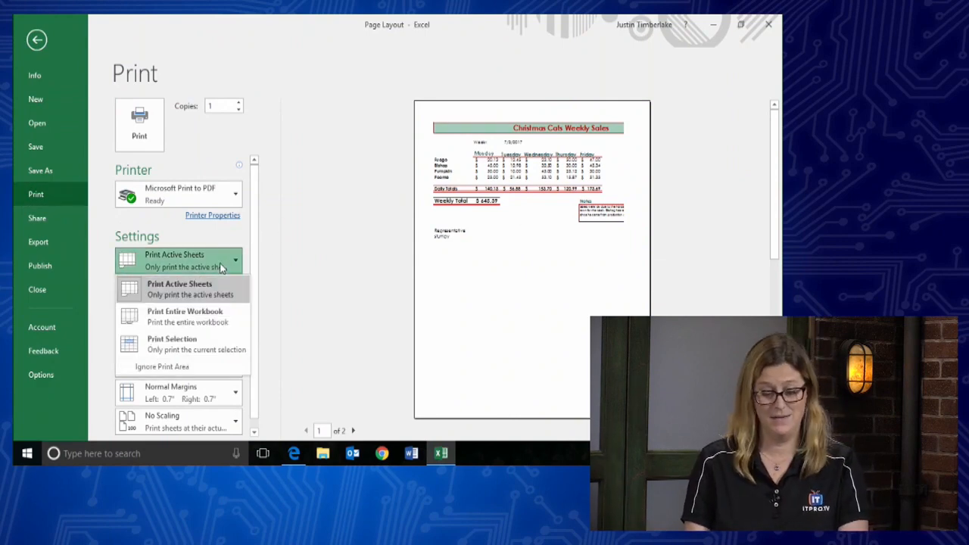
pyautogui.click(192, 345)
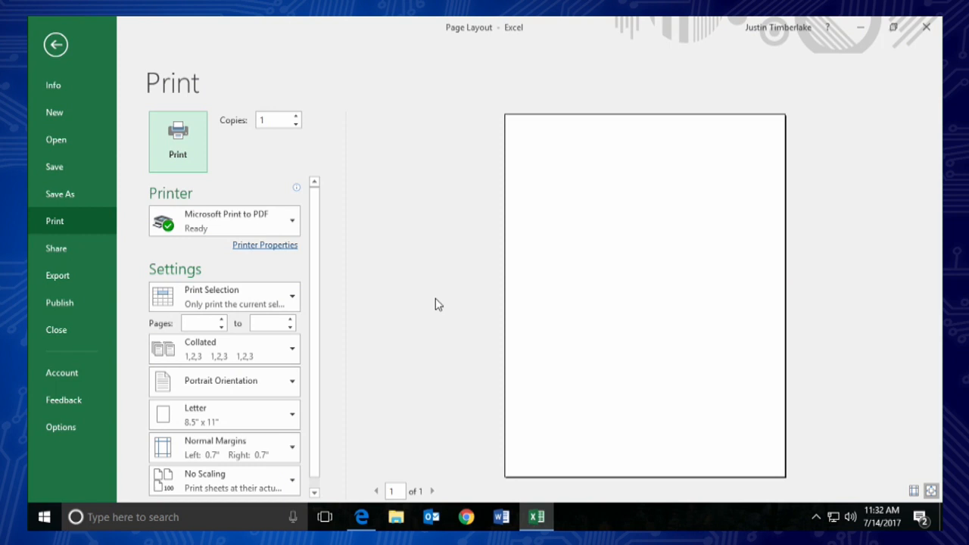
pyautogui.click(290, 297)
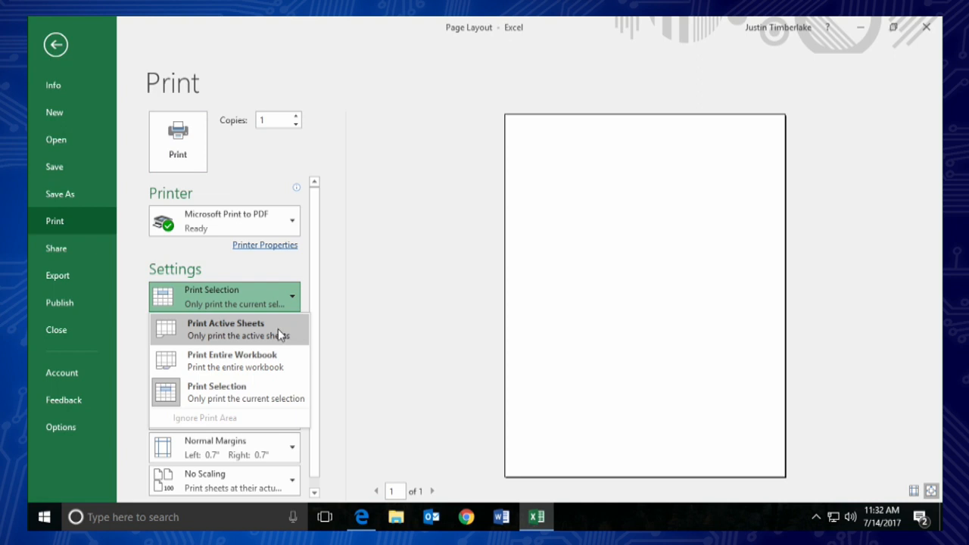
pyautogui.click(278, 331)
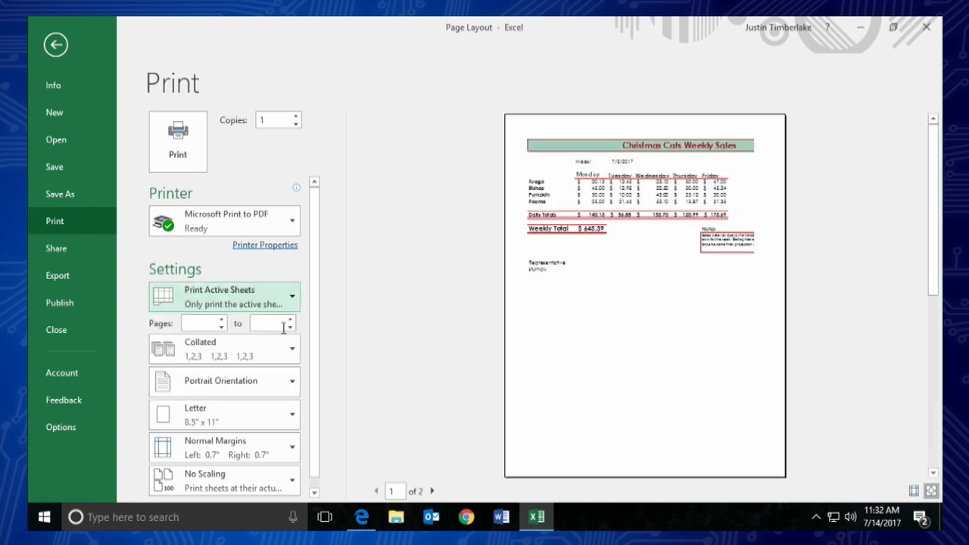
pyautogui.click(932, 491)
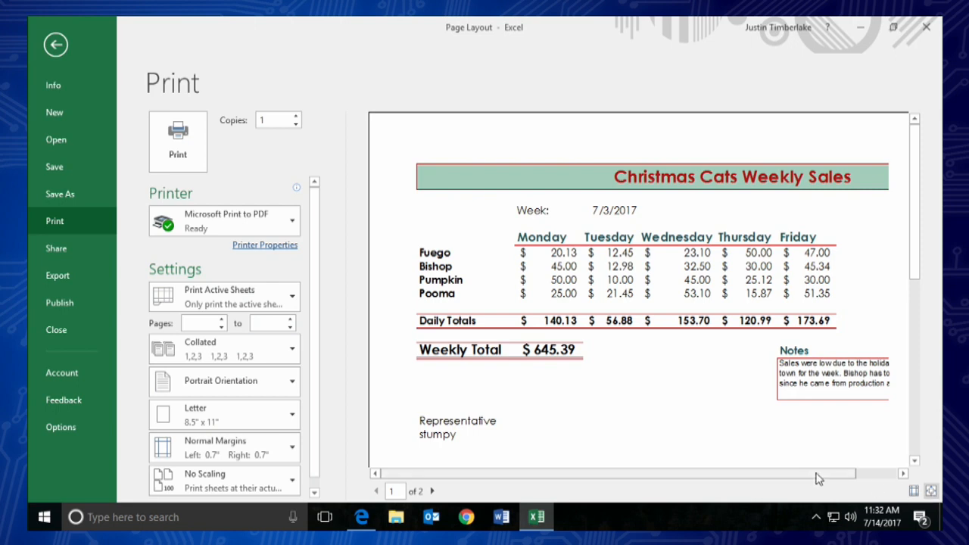
pyautogui.moveTo(785, 478); pyautogui.dragTo(866, 477)
pyautogui.moveTo(916, 275); pyautogui.dragTo(913, 440)
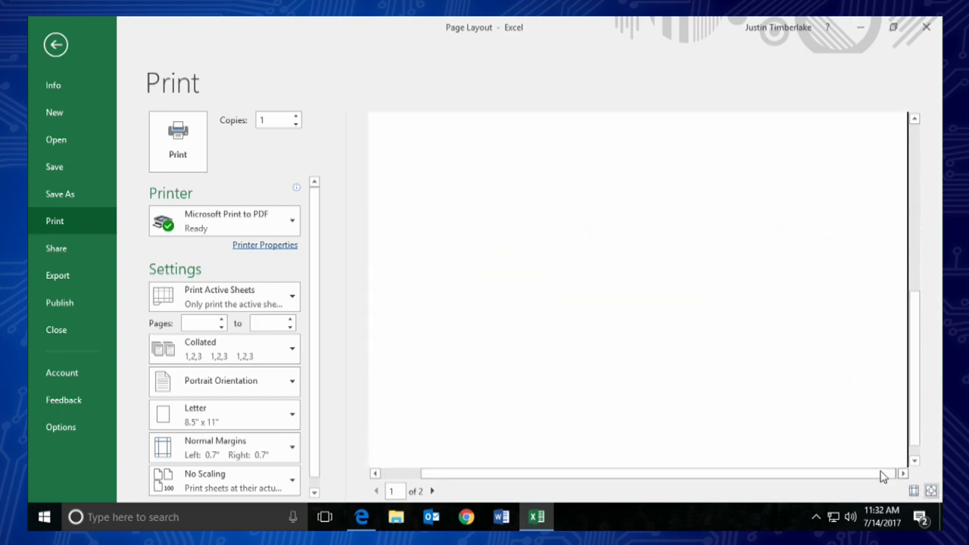
pyautogui.click(931, 490)
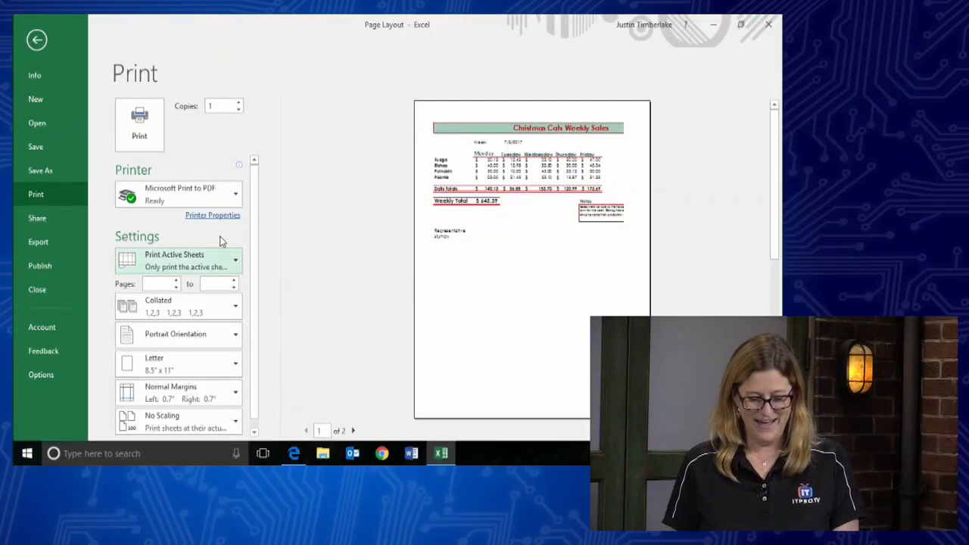
pyautogui.moveTo(255, 238); pyautogui.dragTo(256, 268)
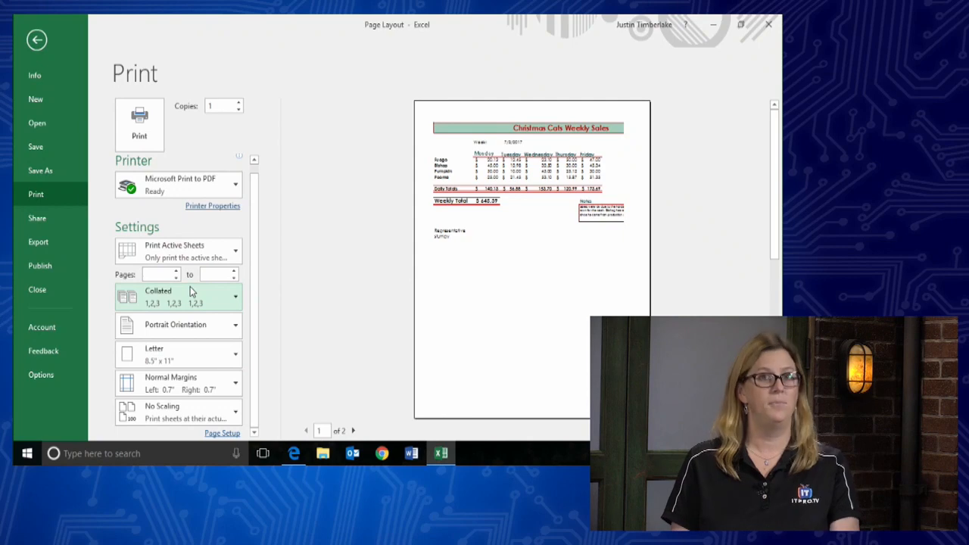
# - Change the print orientation from portrait to landscape
pyautogui.click(209, 330)
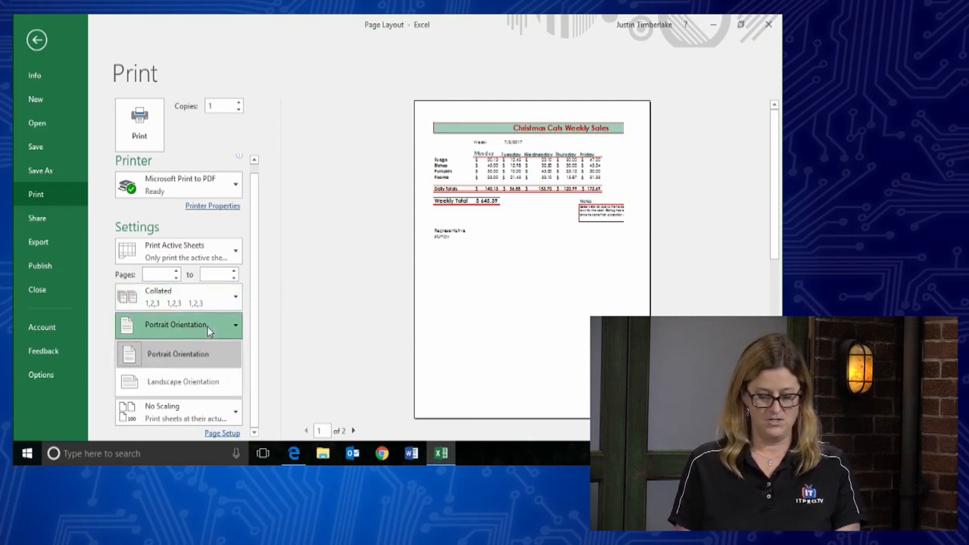
pyautogui.click(207, 385)
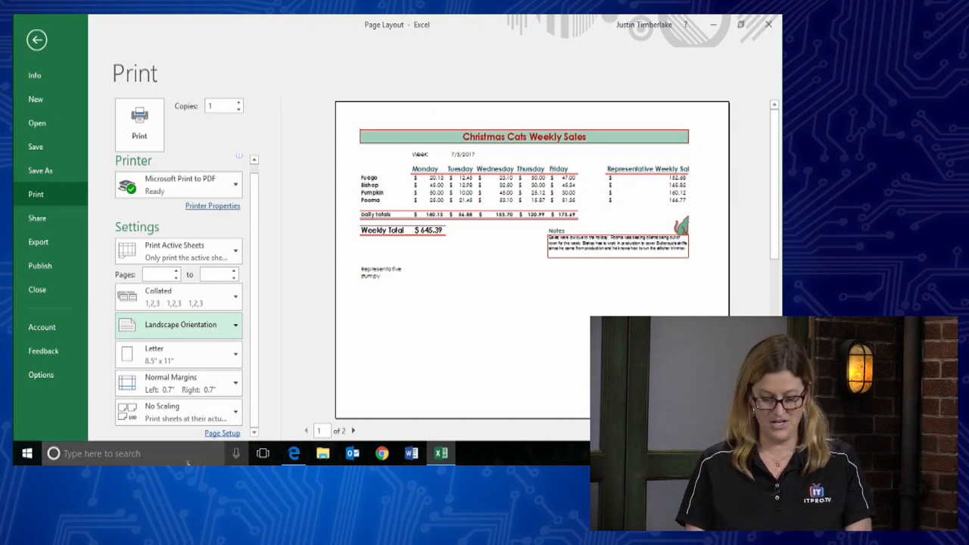
# - Open Page Setup and review its Sheet, Header/Footer, Margins and Page tabs
pyautogui.click(220, 434)
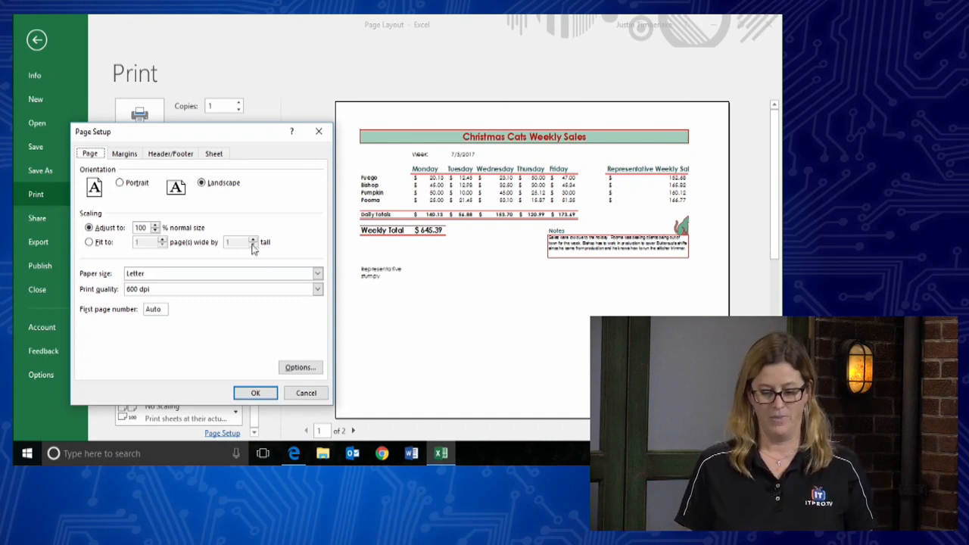
pyautogui.click(214, 154)
pyautogui.click(177, 157)
pyautogui.click(123, 155)
pyautogui.click(89, 155)
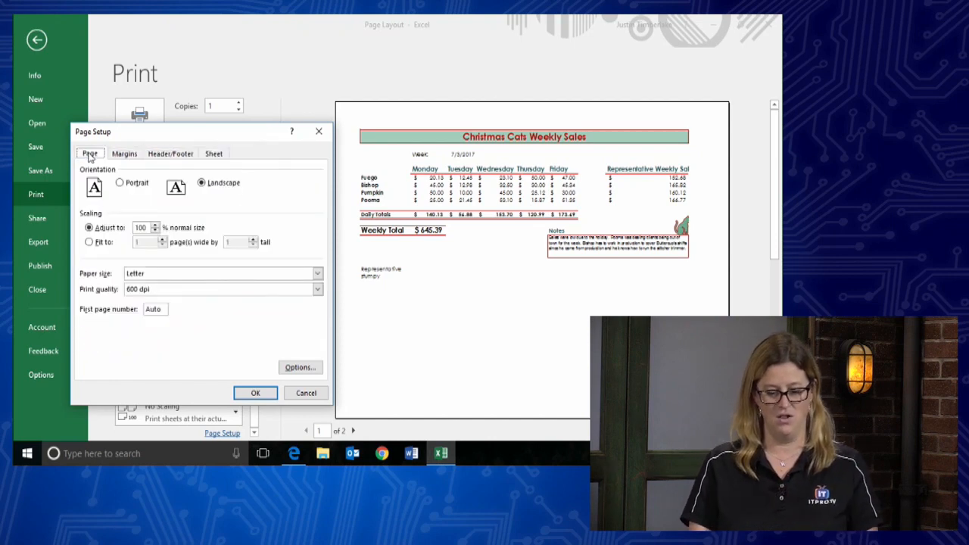
# - Recheck the Page Setup tabs, cancel without changes, and list the No Scaling options
pyautogui.click(214, 155)
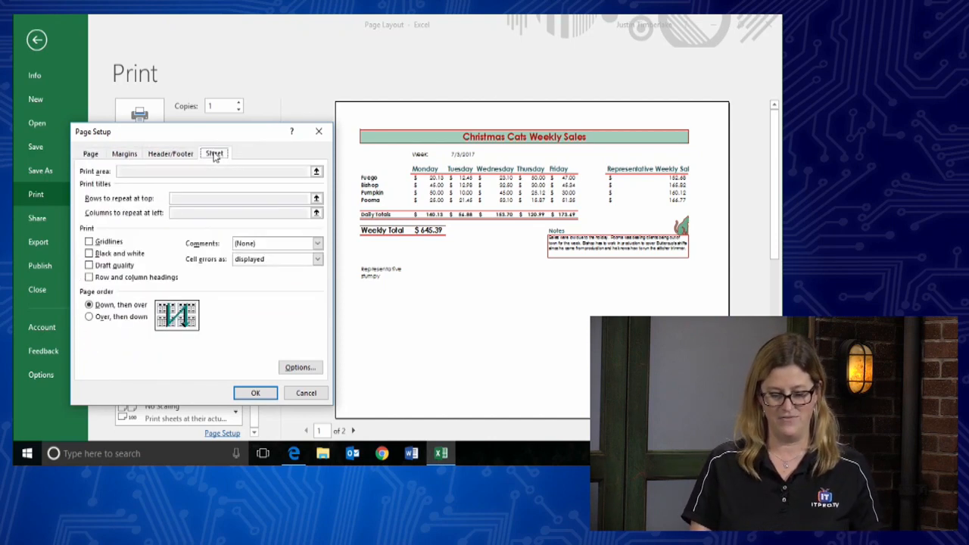
pyautogui.click(188, 155)
pyautogui.click(122, 155)
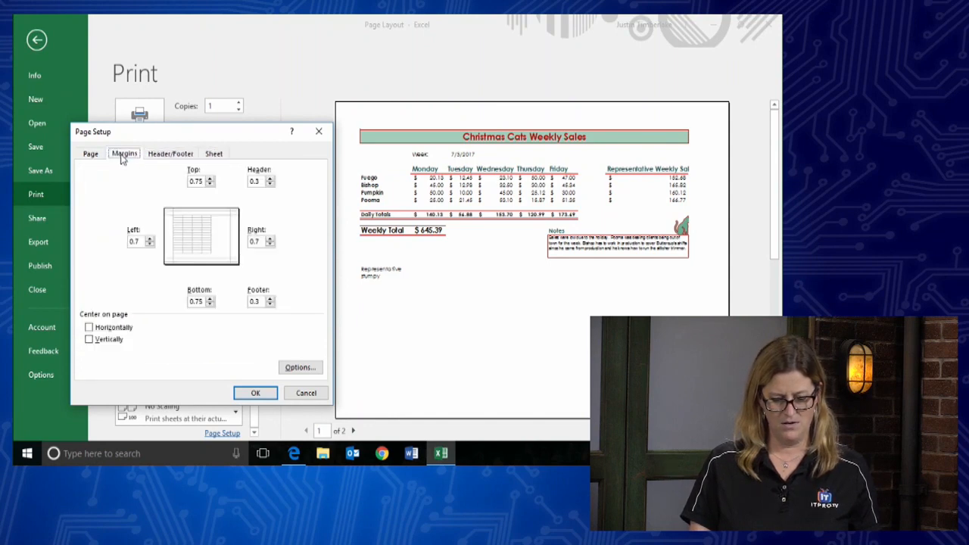
pyautogui.click(91, 154)
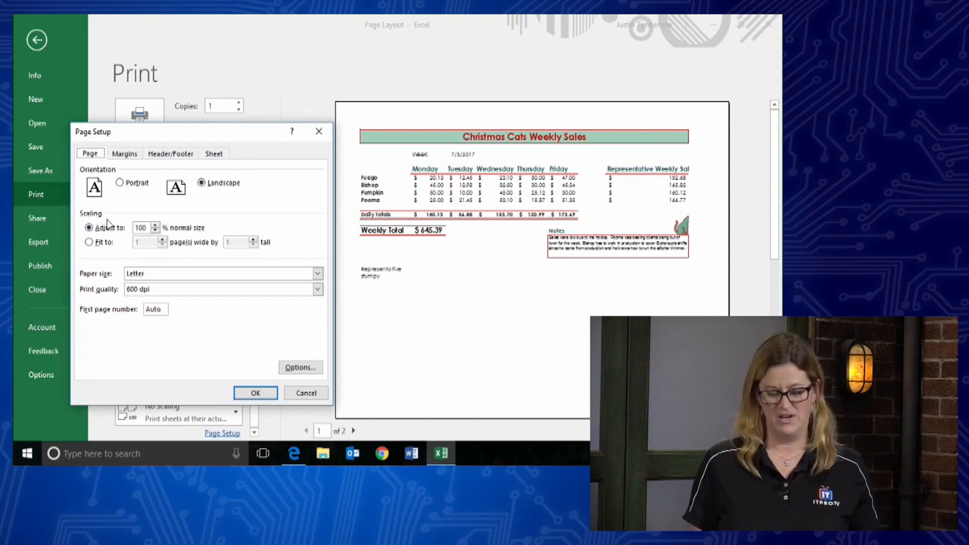
pyautogui.click(303, 399)
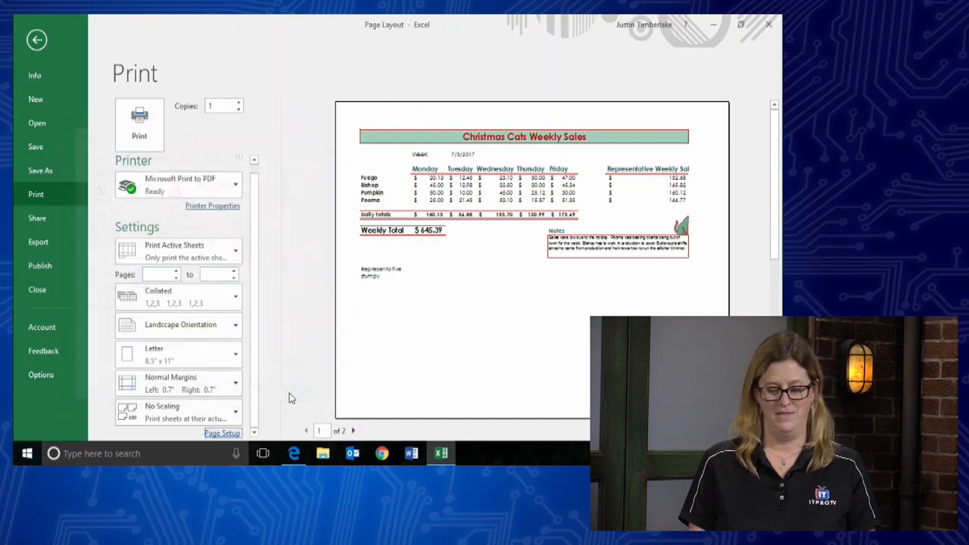
pyautogui.click(212, 416)
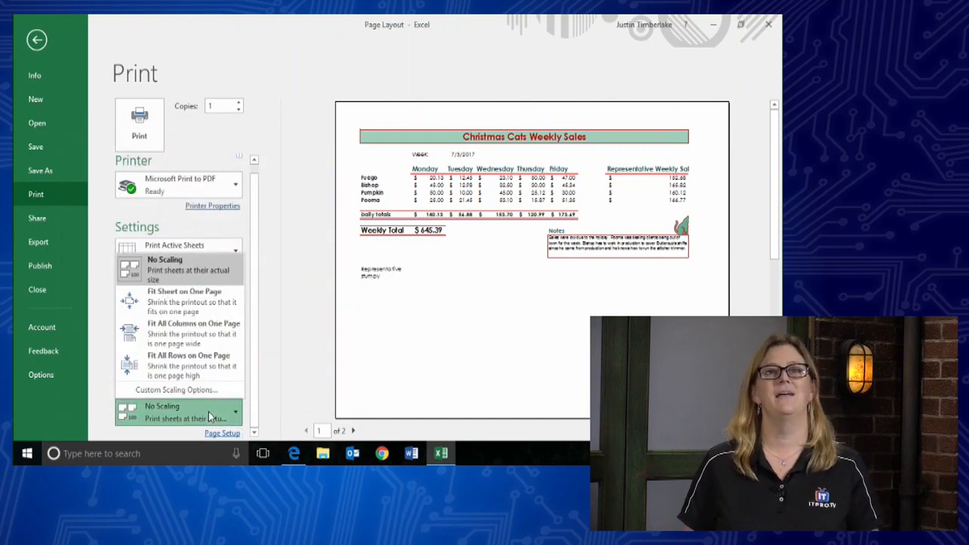
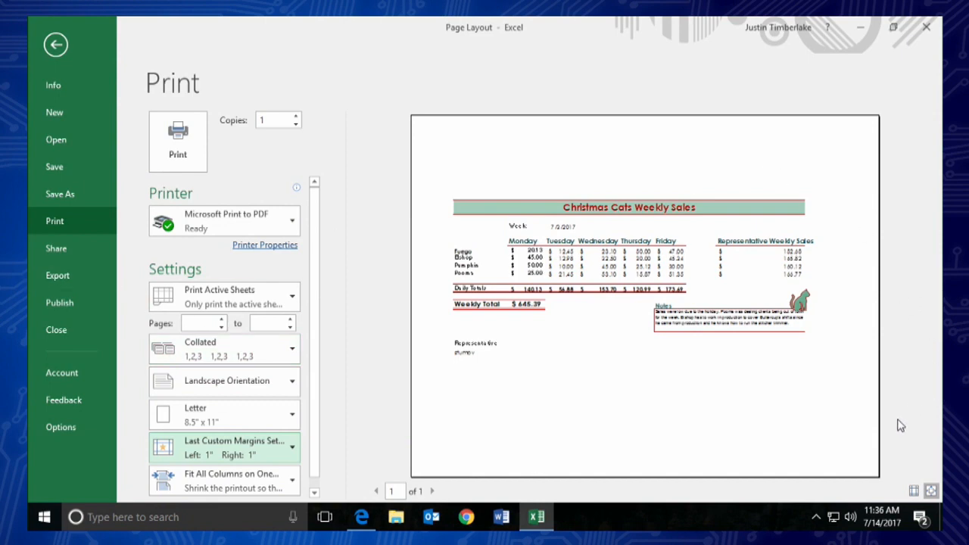
# - Show the margin guides in print preview and widen the left margin to 1.76 inches
pyautogui.click(915, 492)
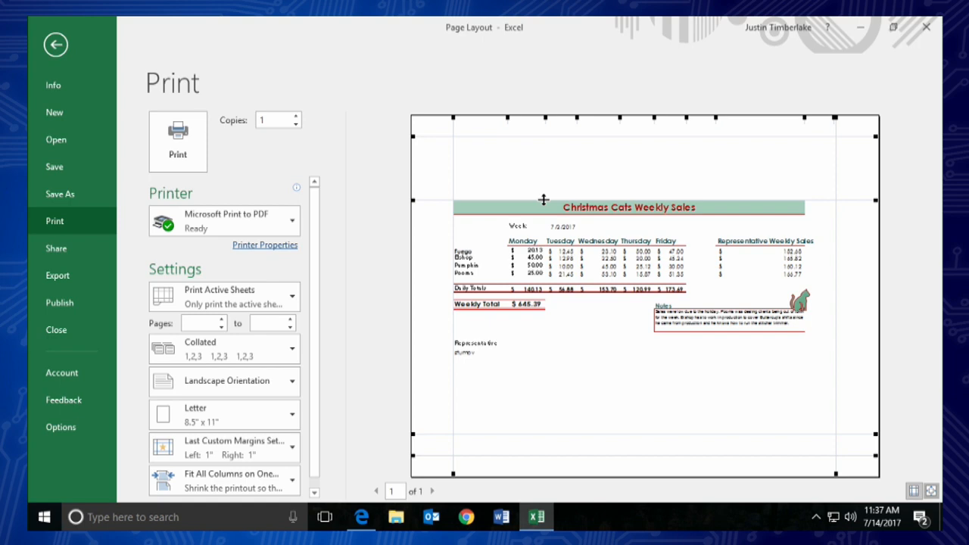
pyautogui.moveTo(543, 200)
pyautogui.mouseDown()
pyautogui.moveTo(538, 165)
pyautogui.moveTo(538, 194)
pyautogui.mouseUp()
pyautogui.moveTo(454, 256); pyautogui.dragTo(485, 256)
pyautogui.moveTo(833, 258); pyautogui.dragTo(792, 261)
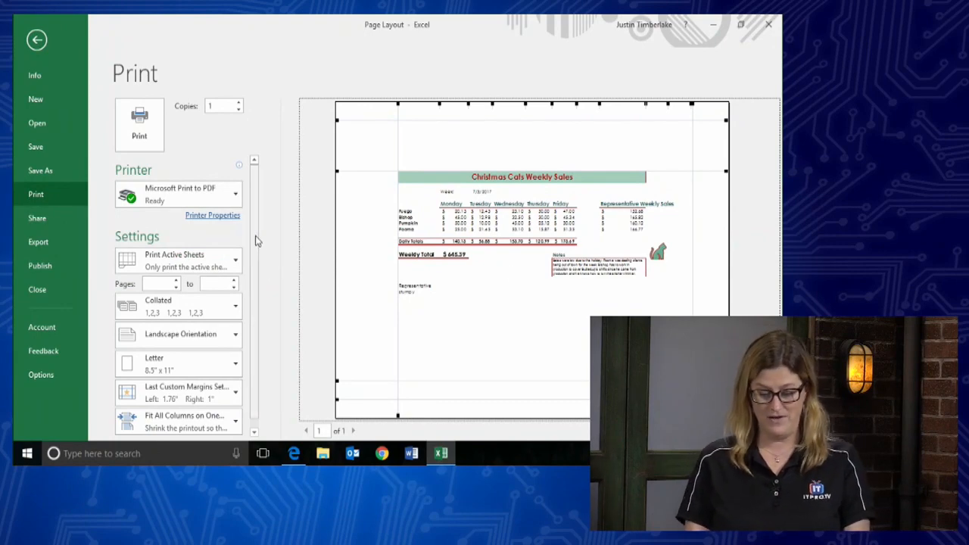
pyautogui.moveTo(256, 238); pyautogui.dragTo(256, 350)
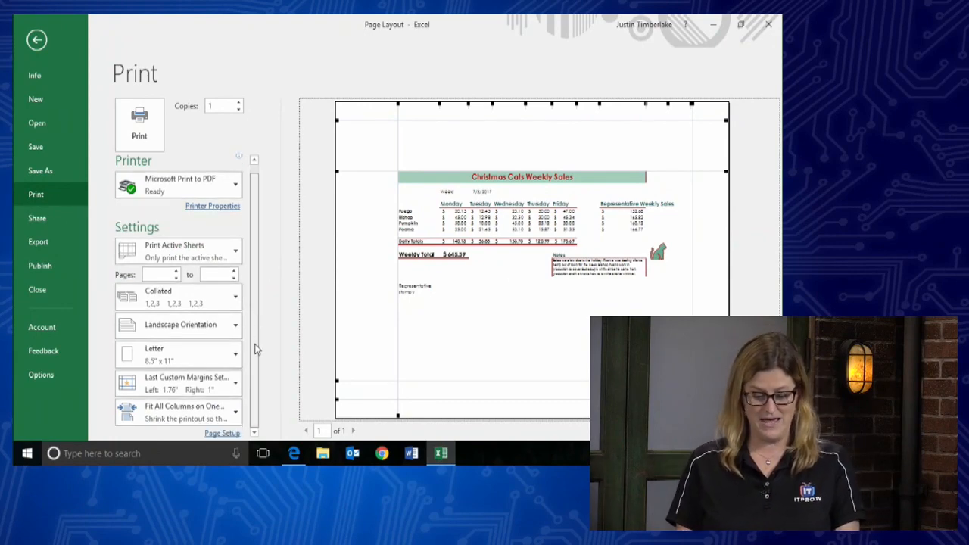
# - In Page Setup's Margins settings, turn on vertical centring on the page
pyautogui.click(221, 434)
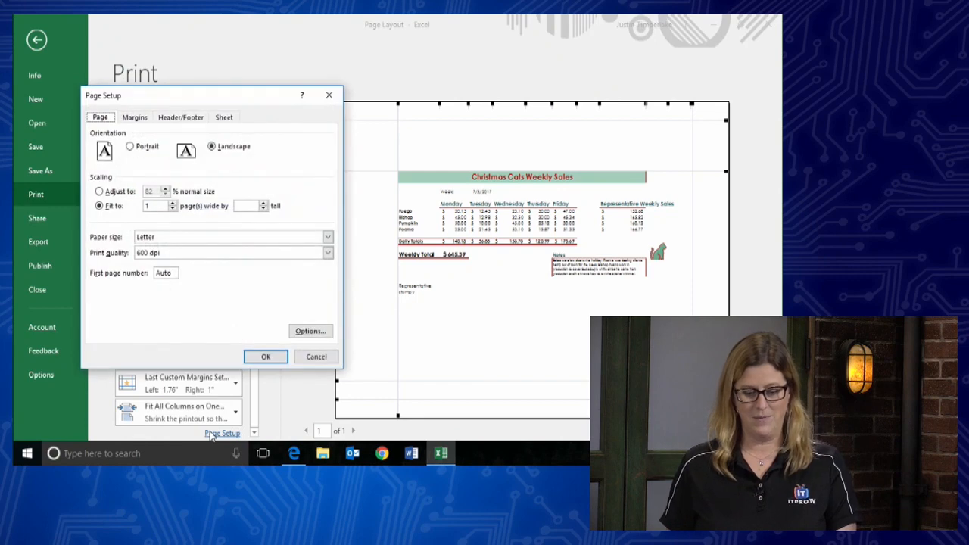
pyautogui.click(138, 124)
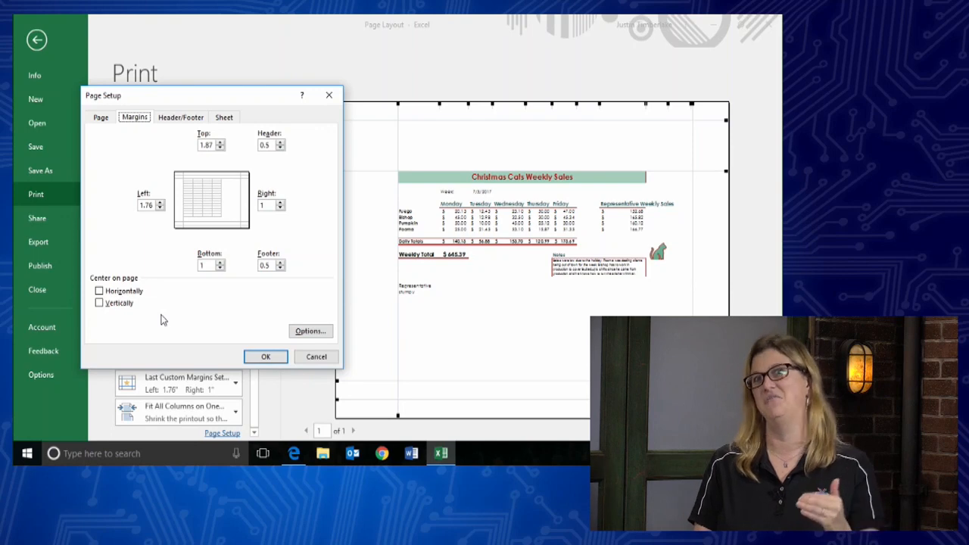
pyautogui.click(100, 305)
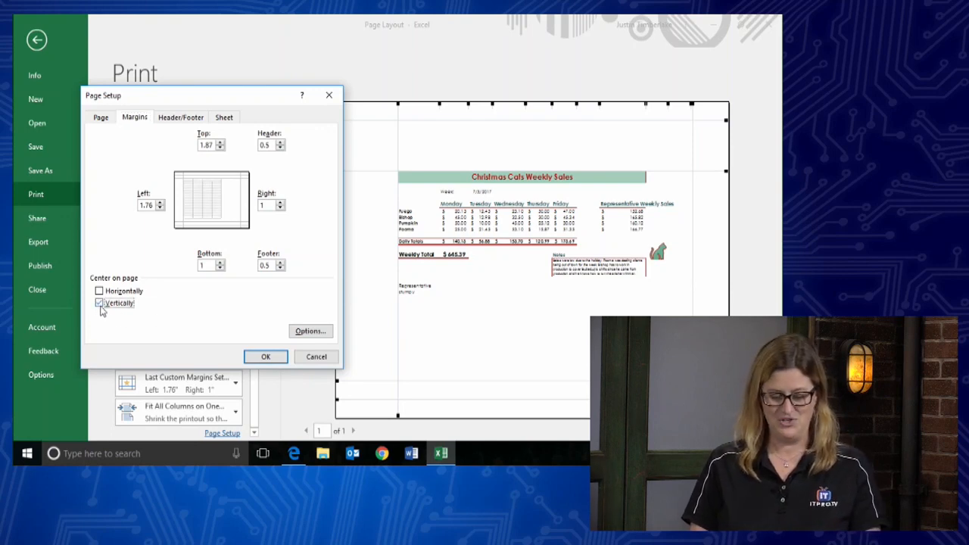
pyautogui.click(255, 359)
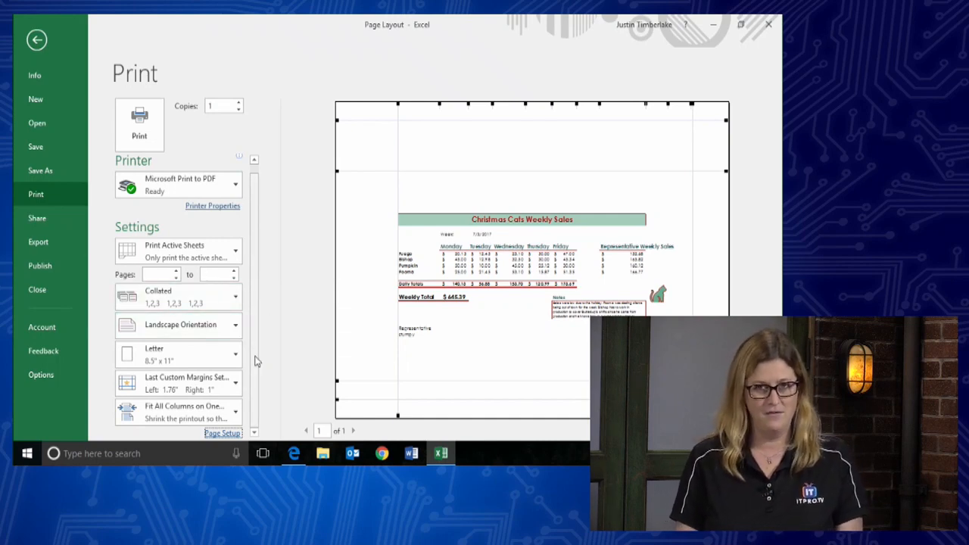
# - Reopen Page Setup at the Header/Footer settings, where header and footer are both none
pyautogui.click(225, 433)
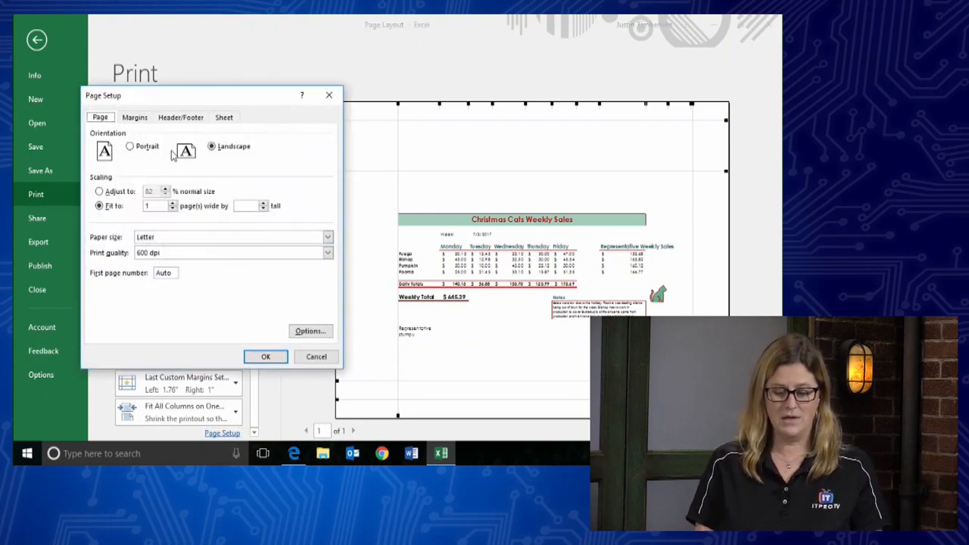
pyautogui.click(185, 121)
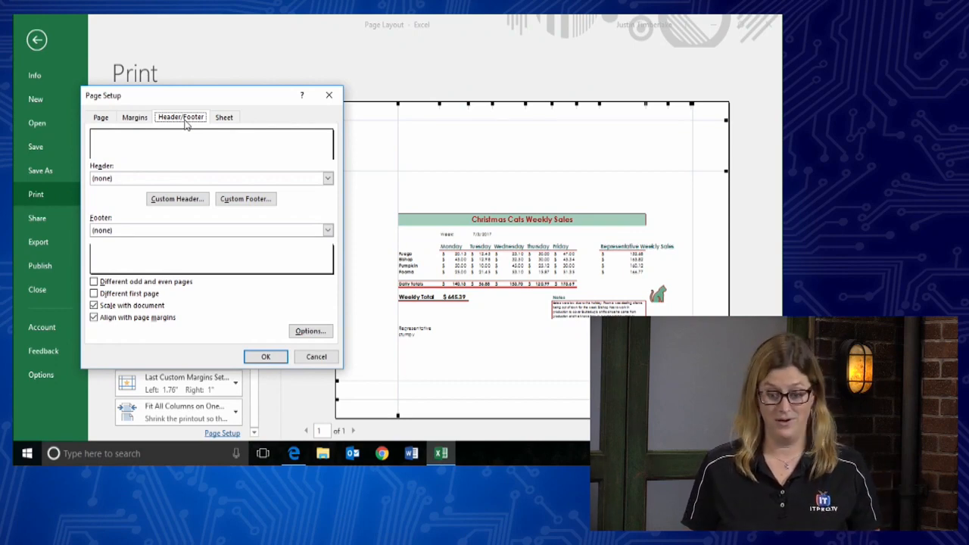
# - Create a custom header with the author's name left, current date centre, file path right
pyautogui.click(188, 206)
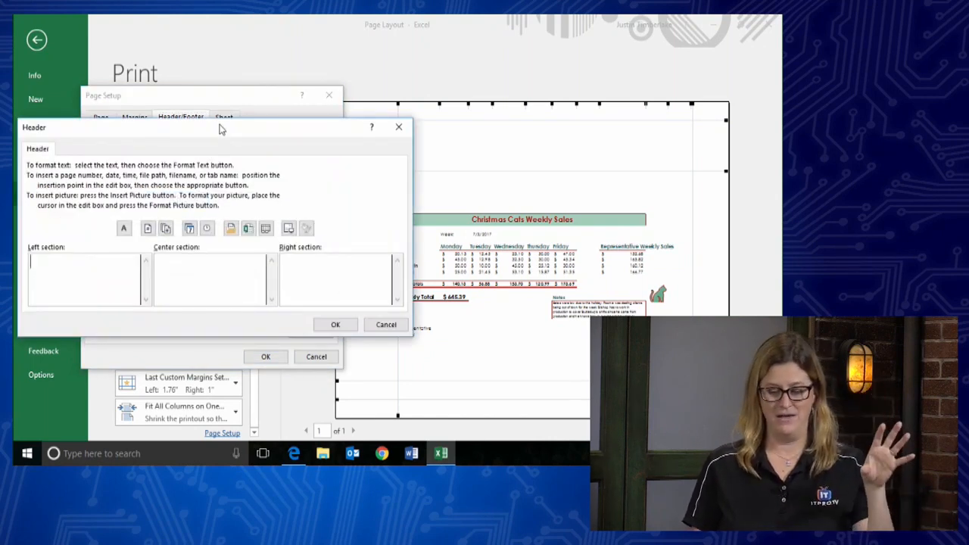
pyautogui.moveTo(219, 128); pyautogui.dragTo(279, 92)
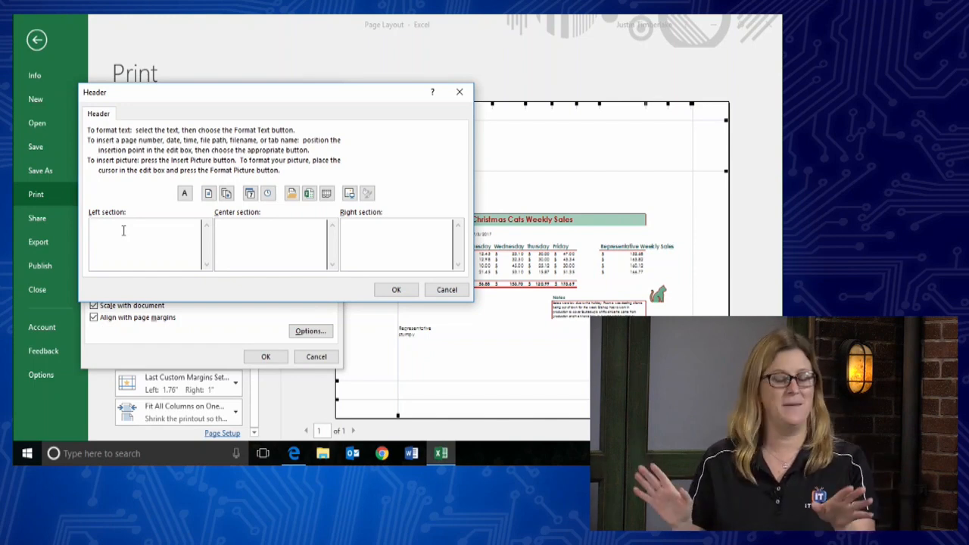
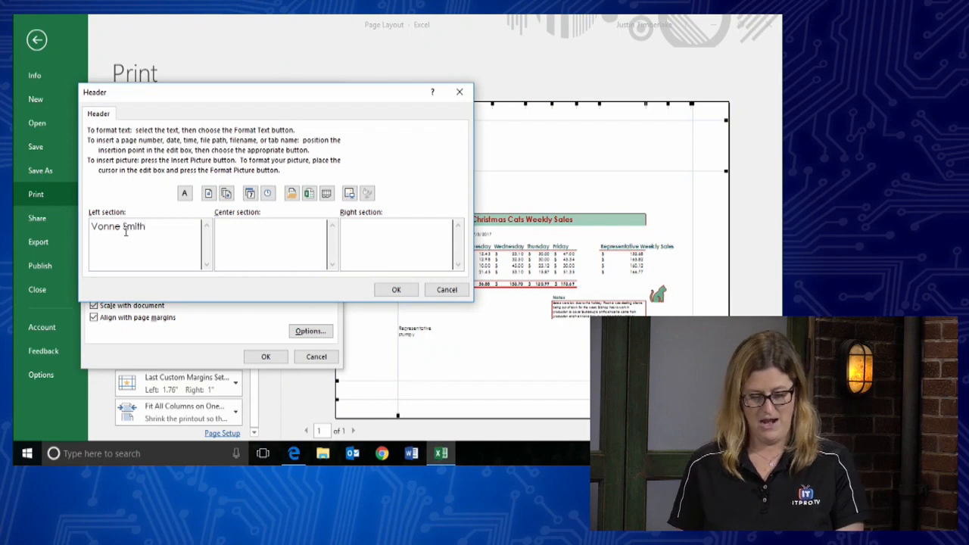
pyautogui.click(248, 227)
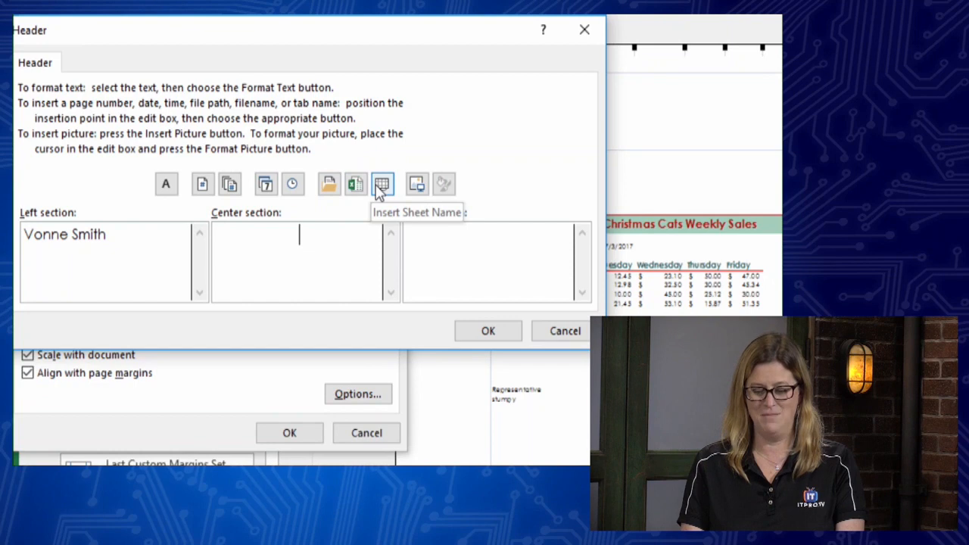
pyautogui.click(265, 185)
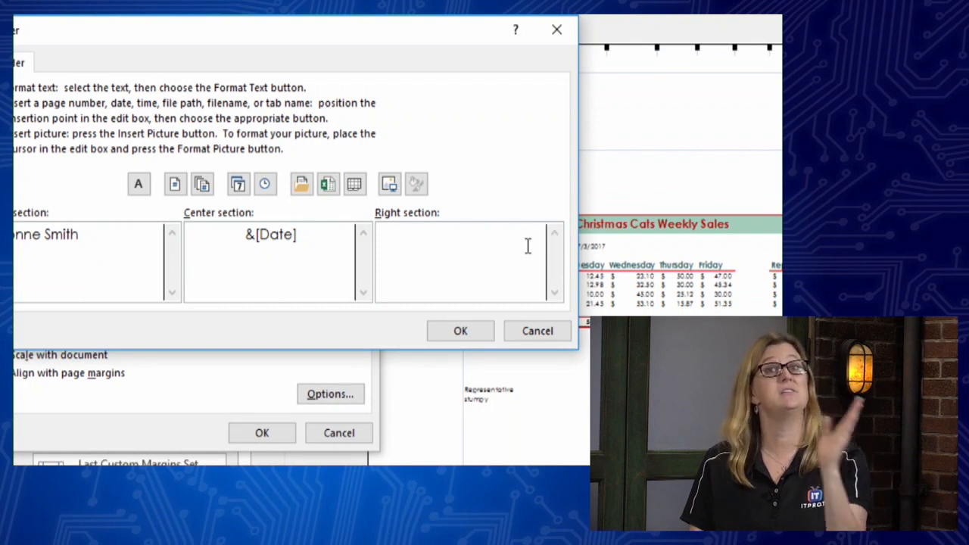
pyautogui.click(302, 186)
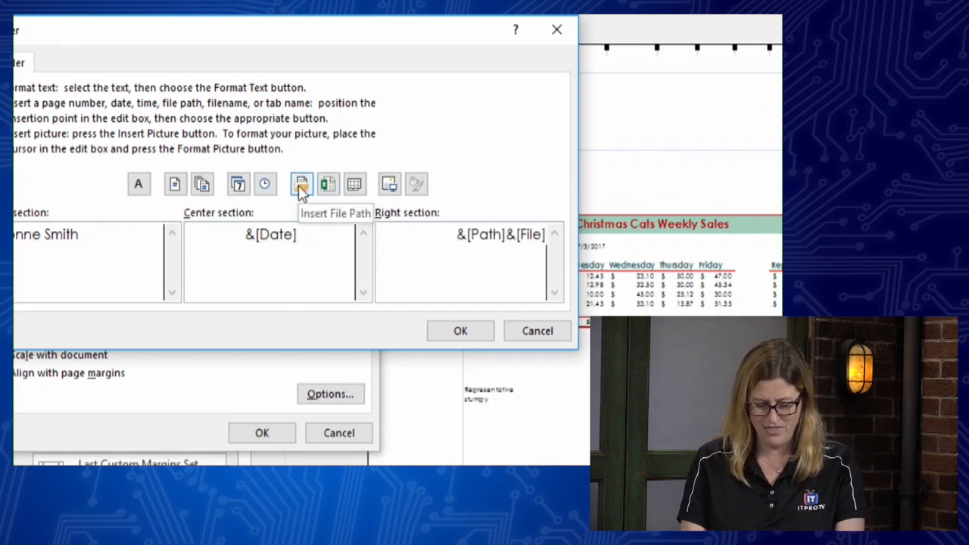
pyautogui.click(459, 335)
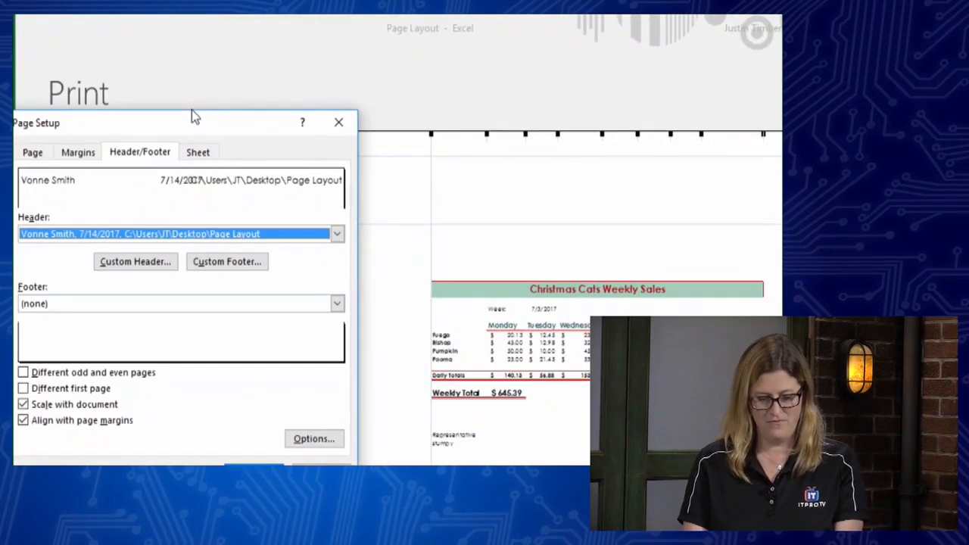
pyautogui.moveTo(184, 117); pyautogui.dragTo(295, 82)
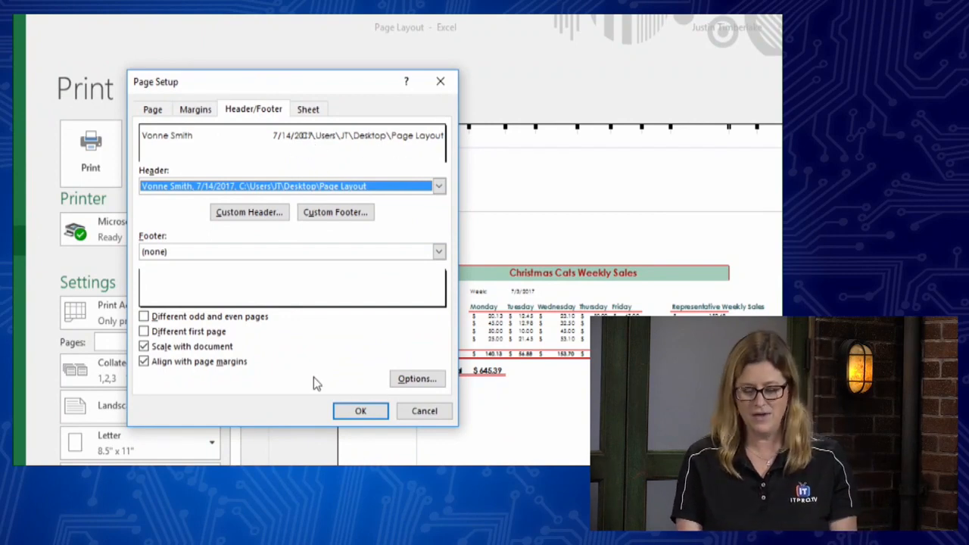
# - Close Page Setup to see the new header, with date 7/14/2017 centred, in preview
pyautogui.click(359, 410)
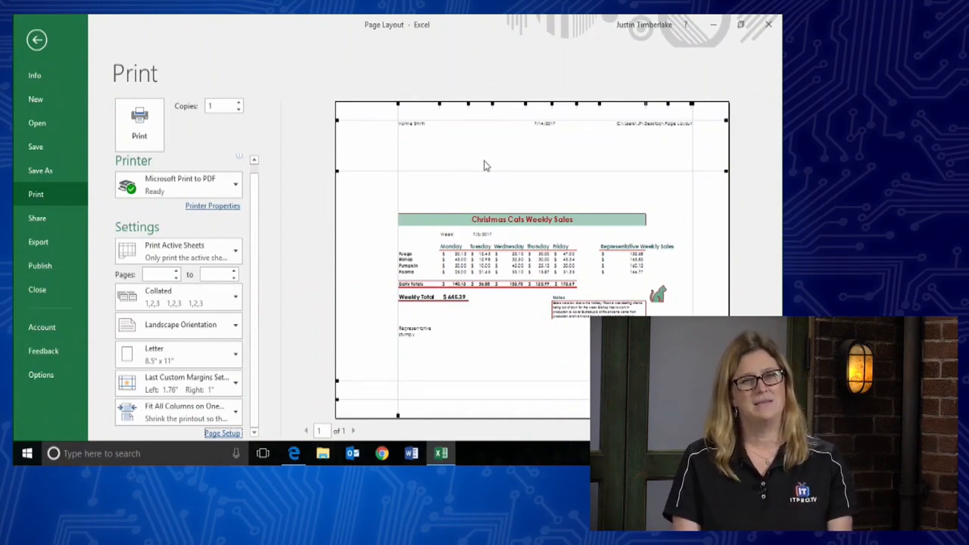
# - Pick the 'Page 1 of ?' preset footer in Page Setup and apply it
pyautogui.click(221, 435)
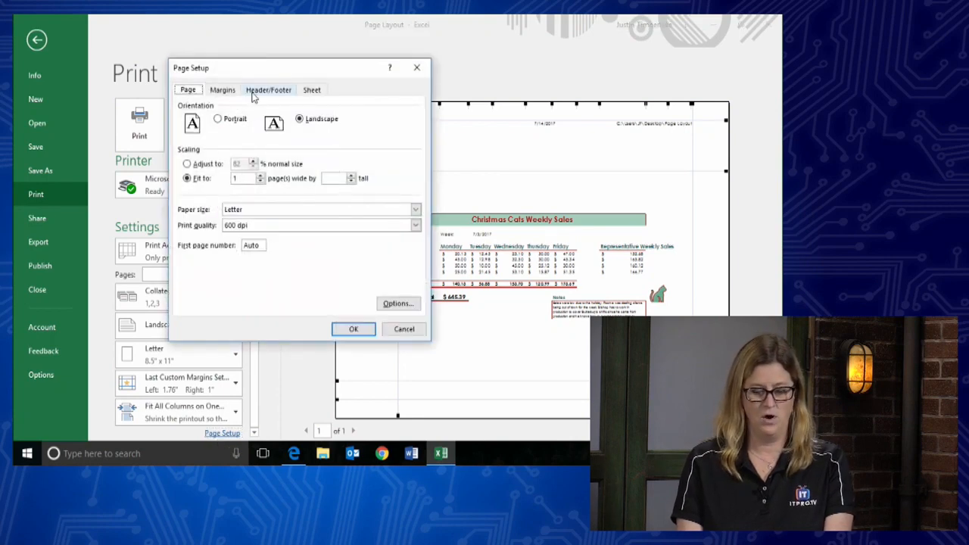
pyautogui.click(257, 90)
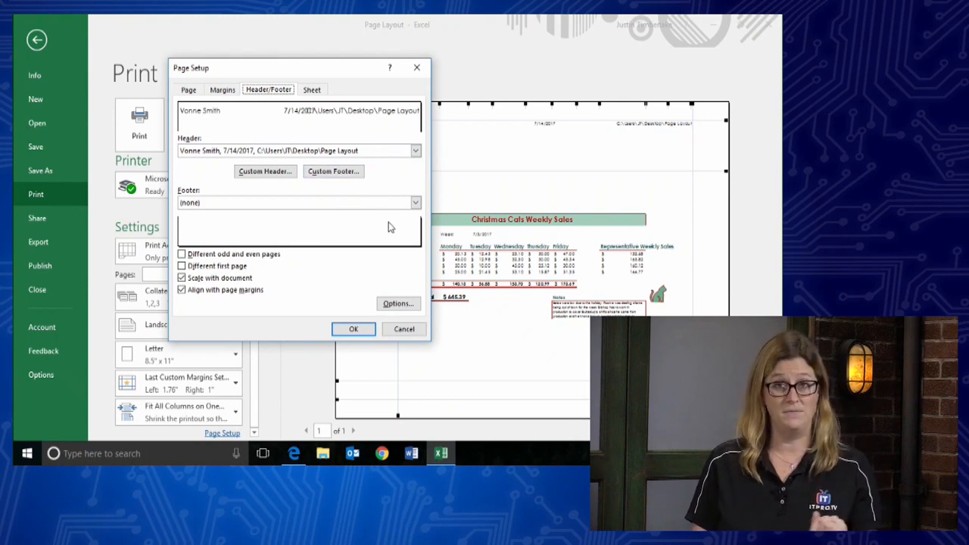
pyautogui.click(416, 203)
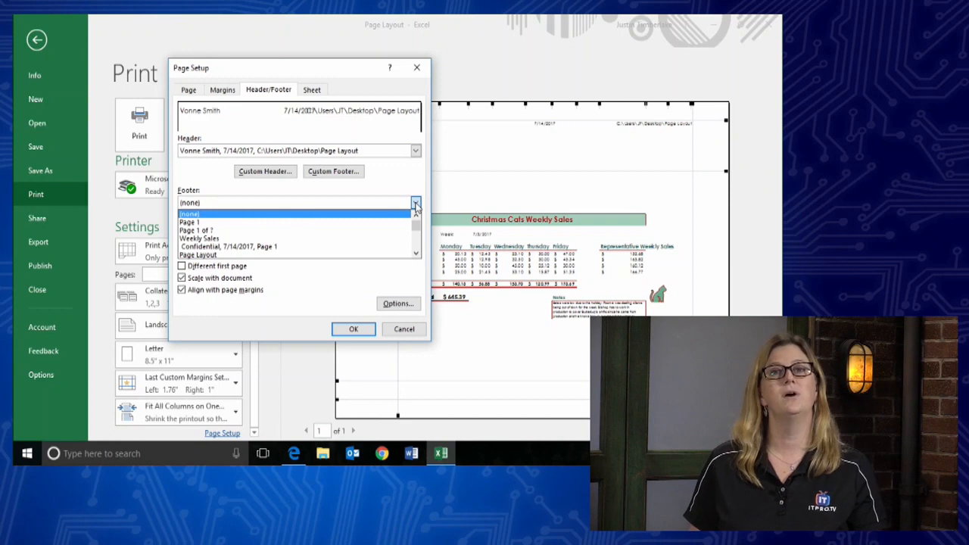
pyautogui.click(417, 255)
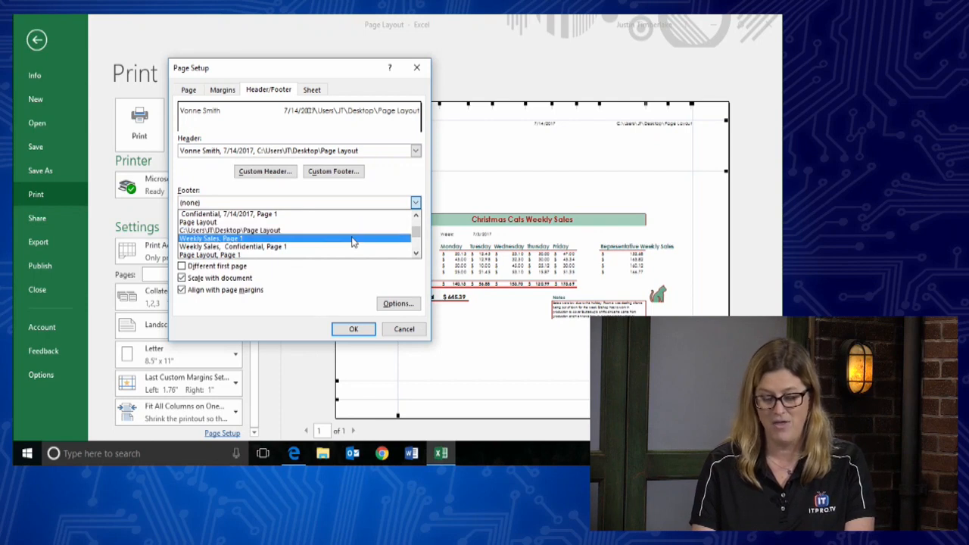
pyautogui.click(417, 255)
pyautogui.click(417, 256)
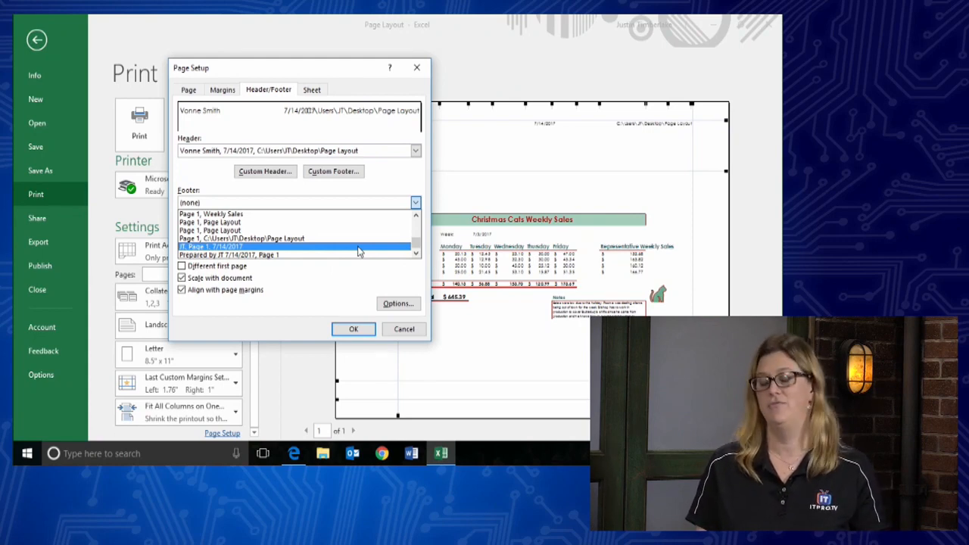
pyautogui.moveTo(417, 244); pyautogui.dragTo(416, 222)
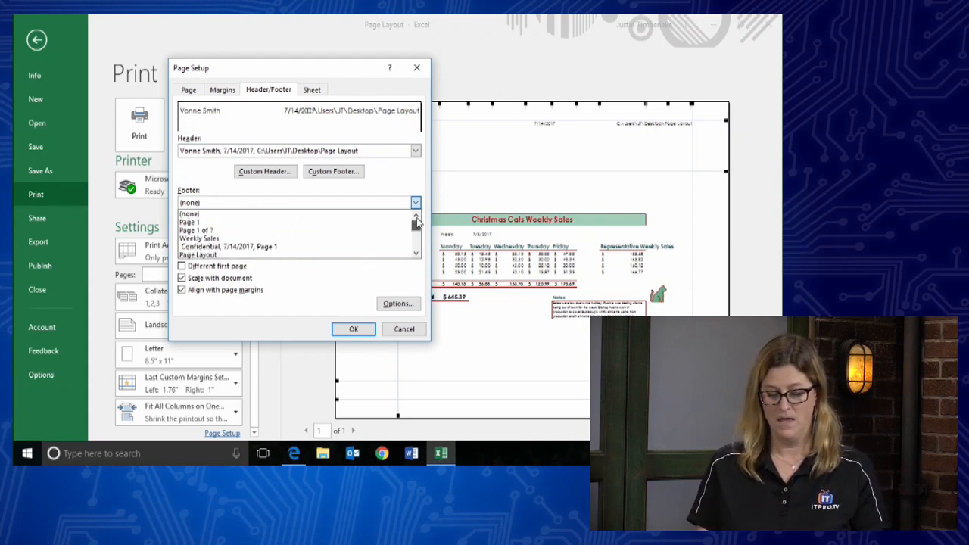
pyautogui.click(254, 231)
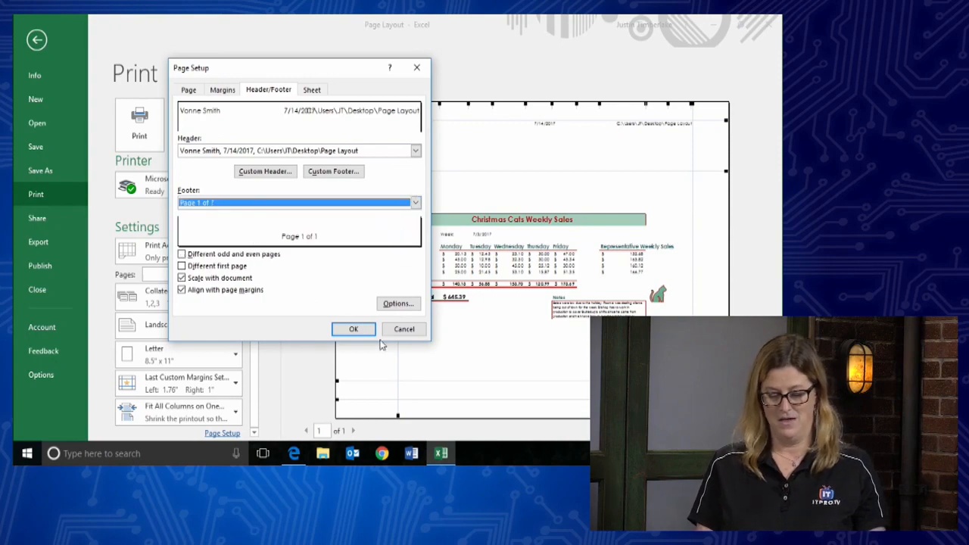
pyautogui.click(356, 331)
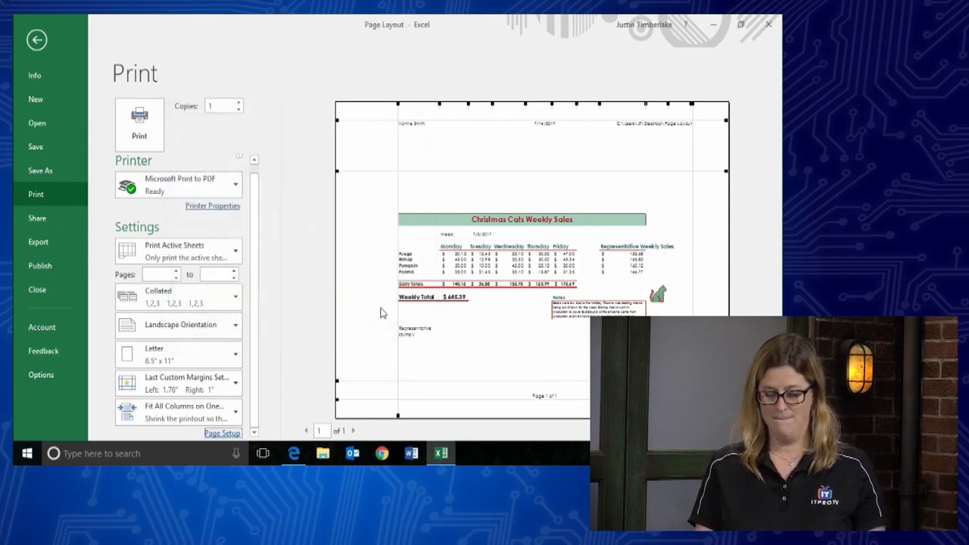